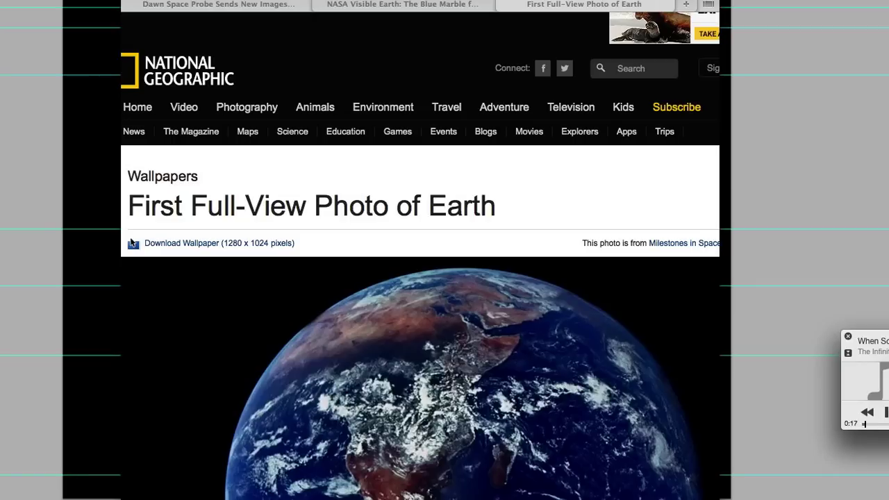
# Compare NASA's Blue Marble from Apollo 17 page with National Geographic's First Full-View Photo of Earth, viewing the whole globe.
pyautogui.scroll(-2, 578, 276)
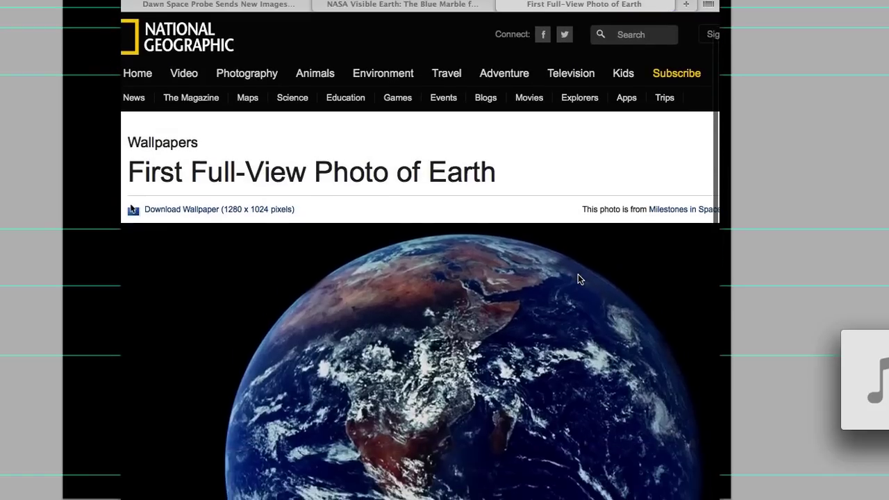
pyautogui.scroll(2, 578, 278)
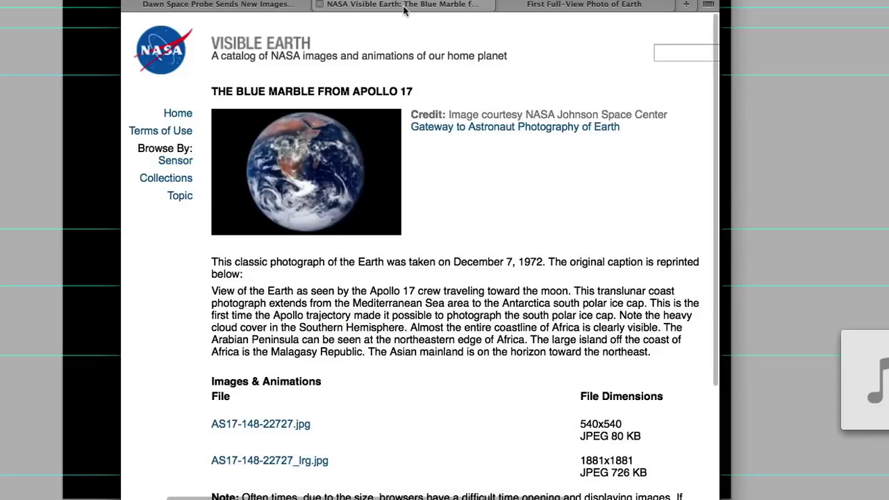
pyautogui.click(404, 5)
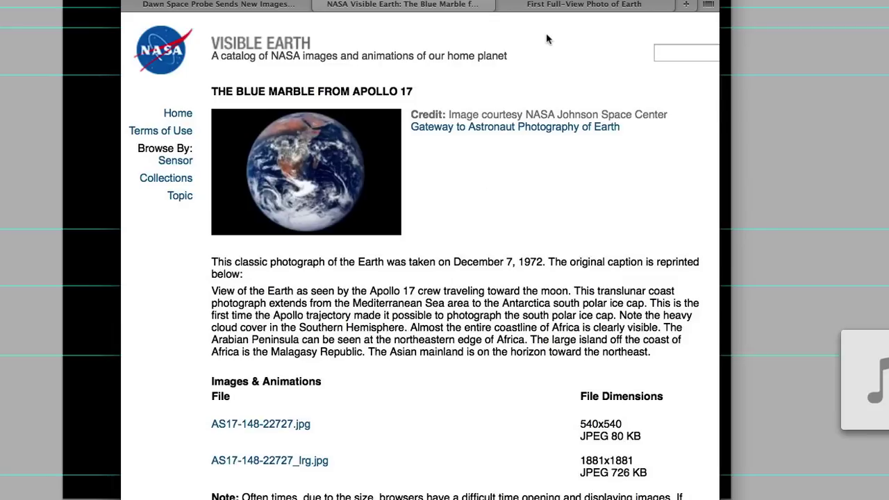
pyautogui.click(568, 5)
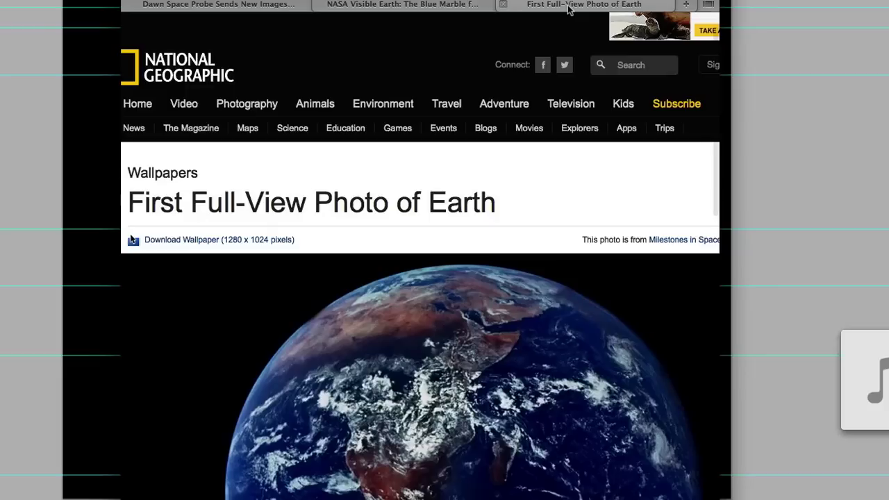
pyautogui.moveTo(539, 187)
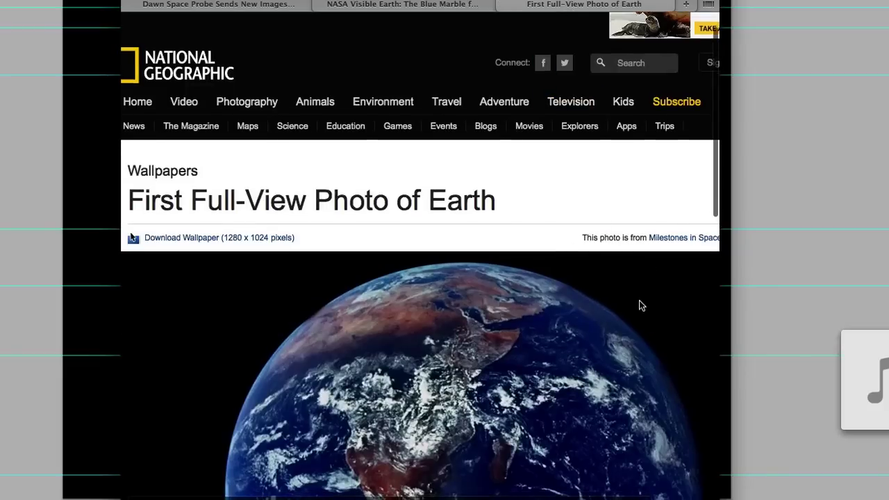
pyautogui.scroll(-5, 638, 300)
pyautogui.scroll(-2, 639, 304)
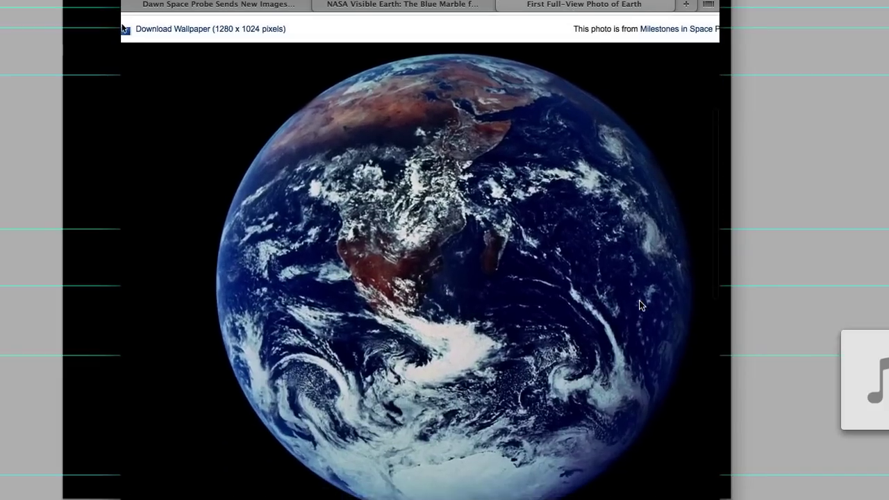
pyautogui.hscroll(2, 639, 304)
pyautogui.scroll(-1, 639, 304)
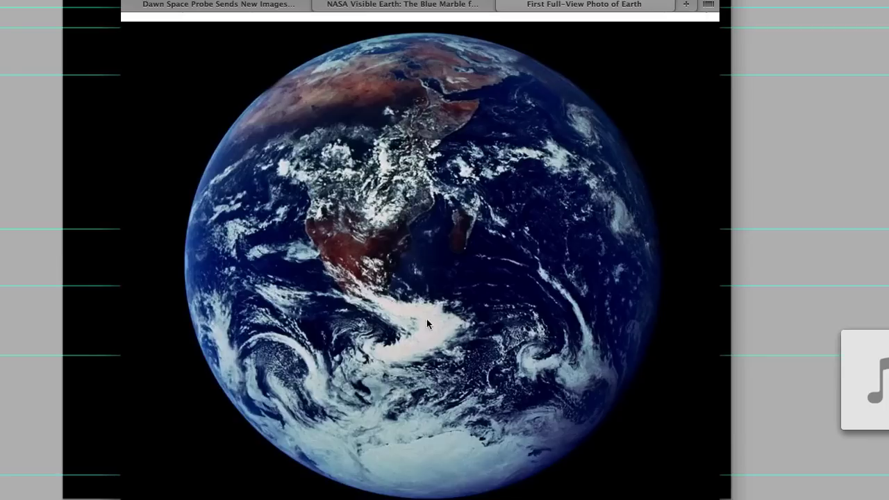
# Switch to Photoshop, to the document holding the Blue Marble photo and the Google Earth layers.
pyautogui.moveTo(416, 496)
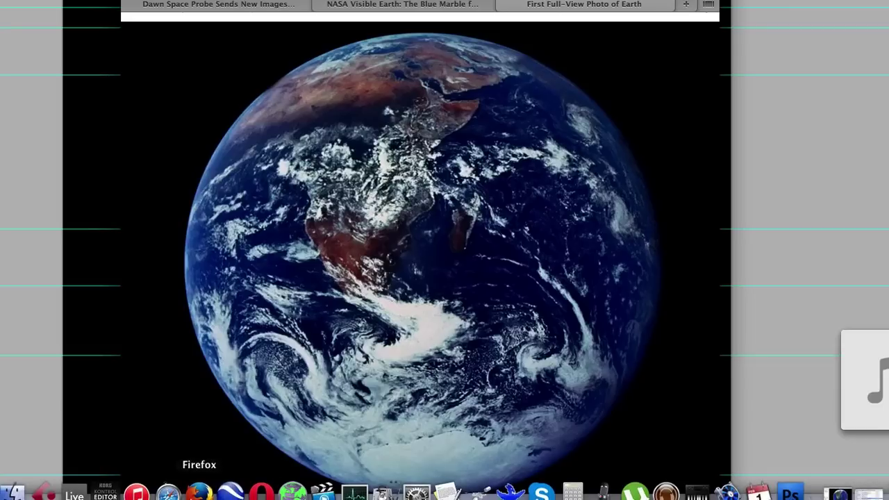
pyautogui.click(790, 493)
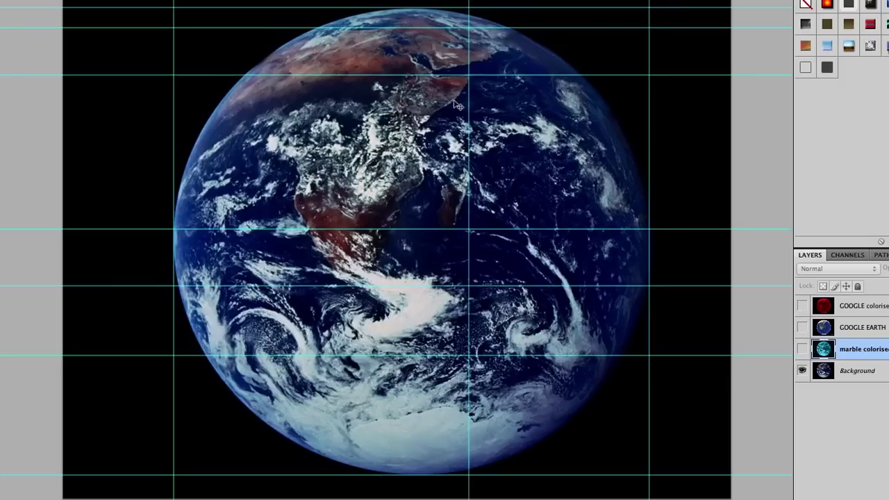
pyautogui.moveTo(478, 495)
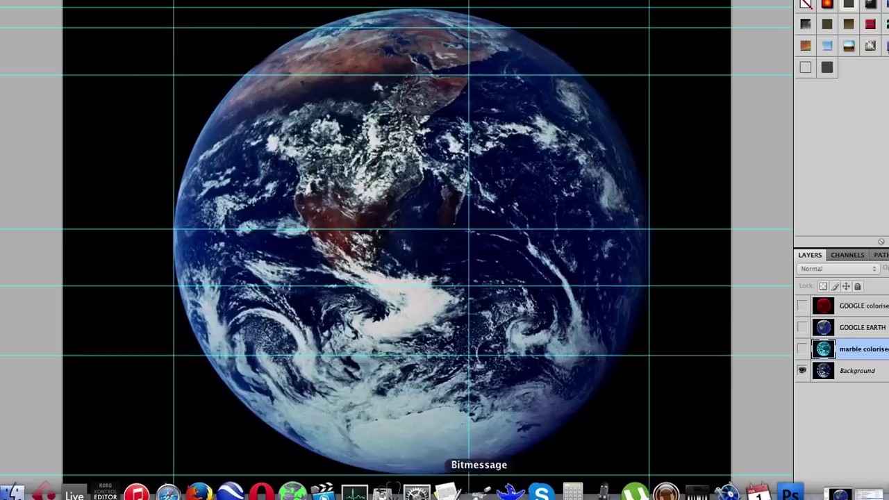
pyautogui.rightClick(323, 493)
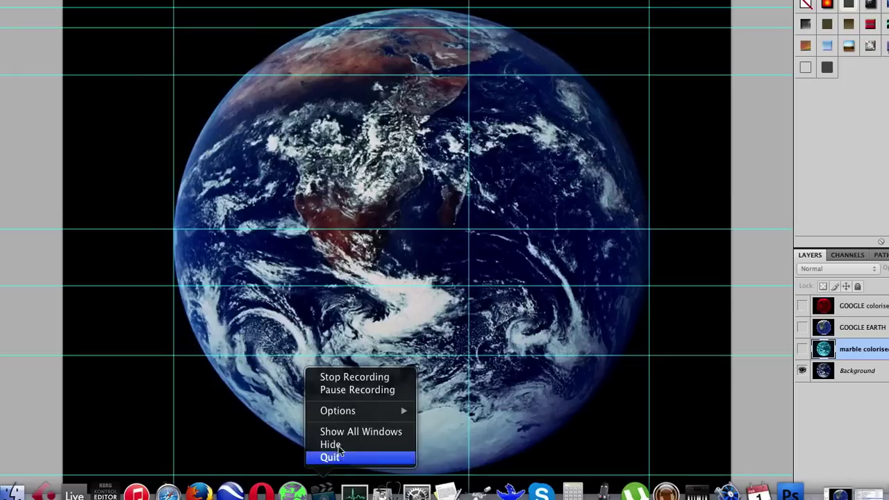
pyautogui.moveTo(360, 415)
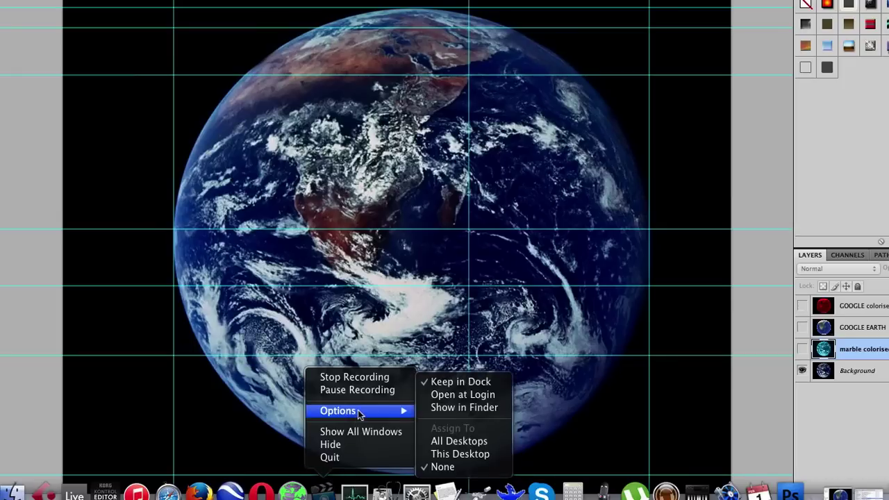
pyautogui.click(358, 390)
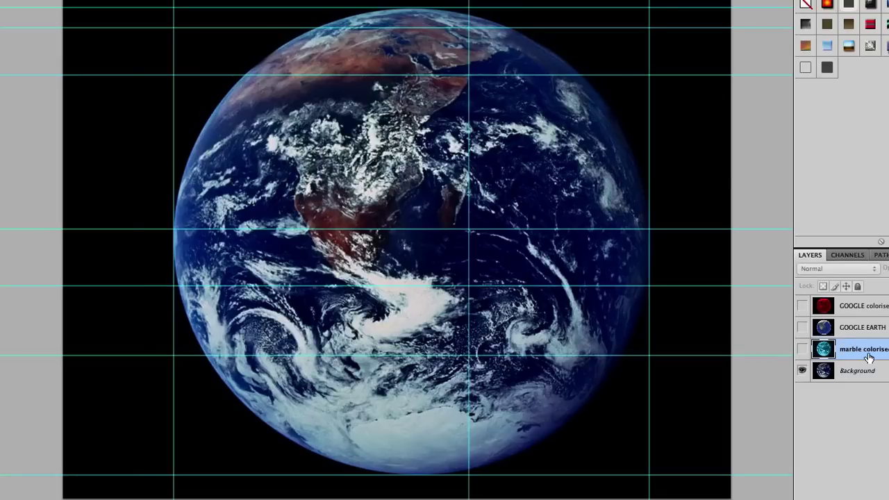
# Compare the Blue Marble photo with the Google Earth view by repeatedly showing and hiding the GOOGLE EARTH layer, leaving it hidden.
pyautogui.click(802, 327)
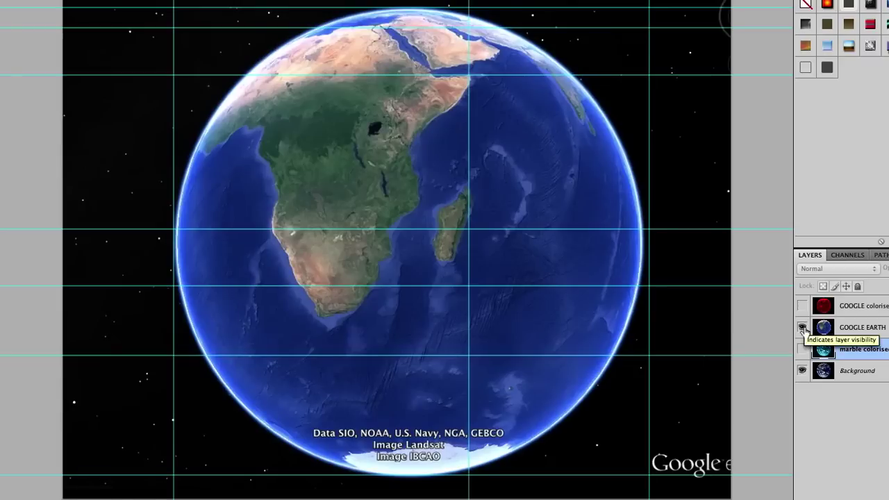
pyautogui.click(802, 327)
pyautogui.click(802, 327)
pyautogui.click(802, 327)
pyautogui.click(802, 327)
pyautogui.click(801, 327)
pyautogui.click(802, 326)
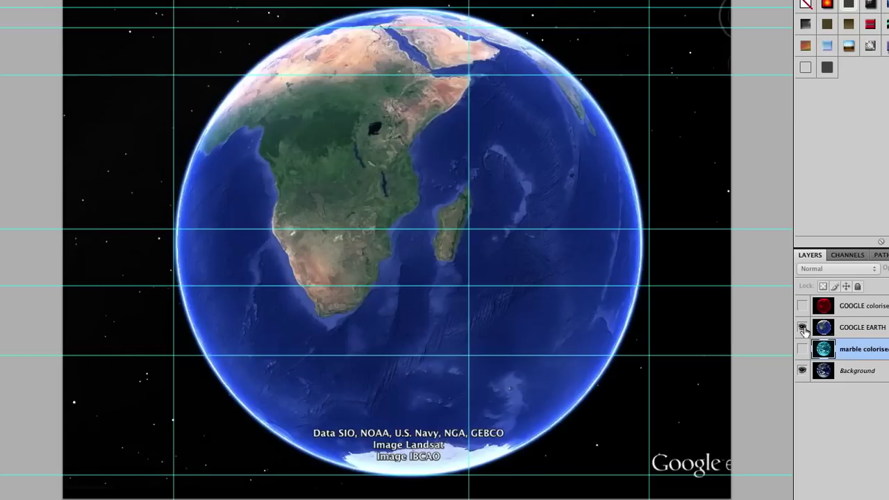
pyautogui.click(801, 326)
pyautogui.click(802, 327)
pyautogui.click(802, 327)
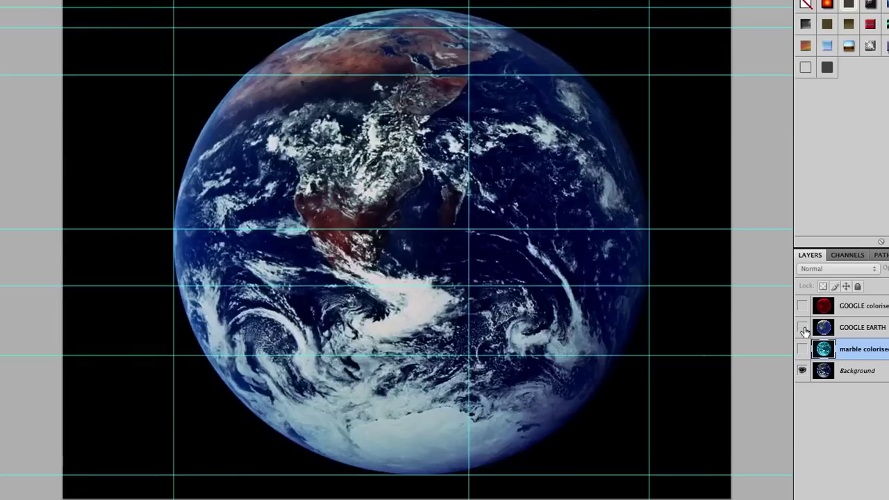
pyautogui.click(802, 327)
pyautogui.click(802, 327)
pyautogui.click(802, 327)
pyautogui.click(802, 327)
pyautogui.click(802, 327)
pyautogui.click(801, 327)
pyautogui.click(802, 327)
pyautogui.click(801, 327)
pyautogui.click(802, 327)
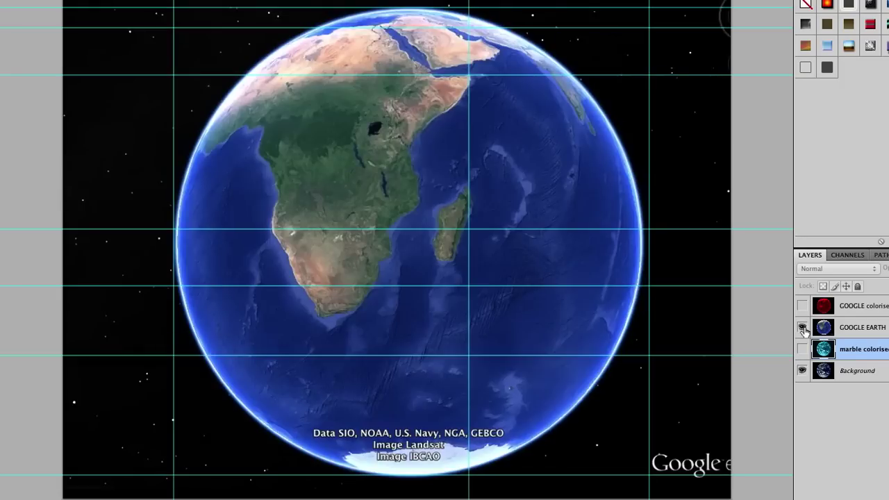
pyautogui.click(801, 327)
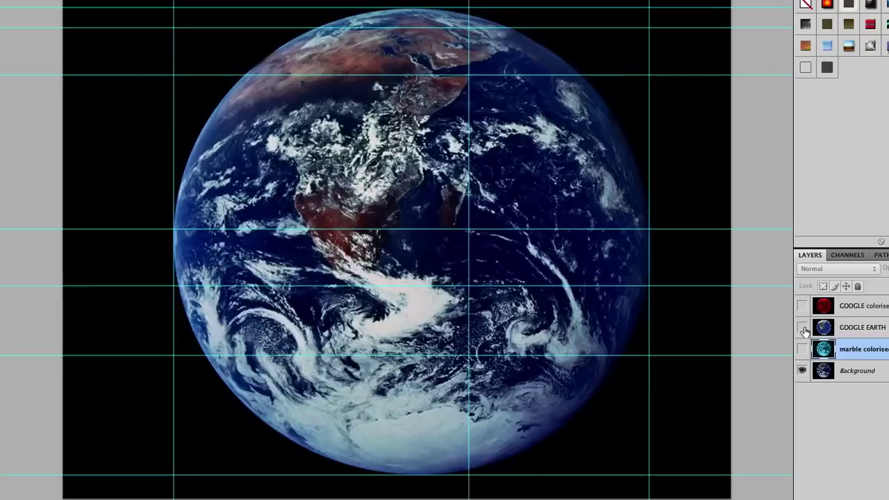
pyautogui.click(802, 327)
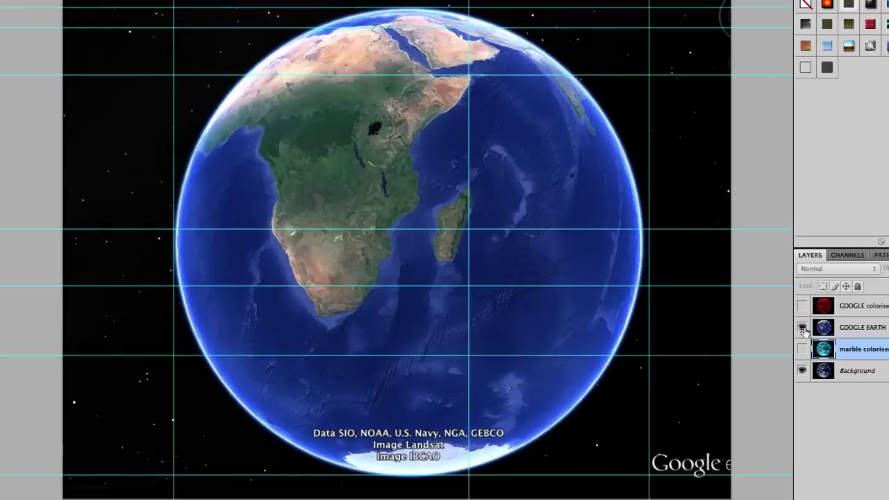
pyautogui.click(802, 327)
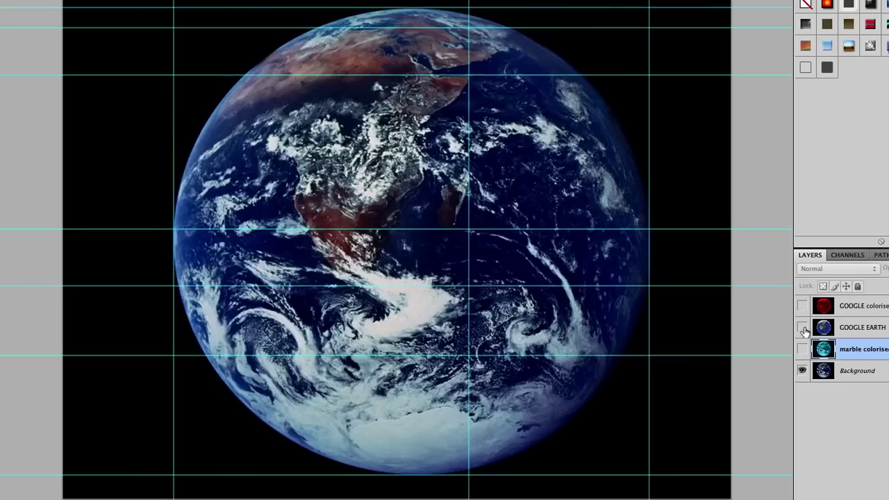
pyautogui.click(801, 327)
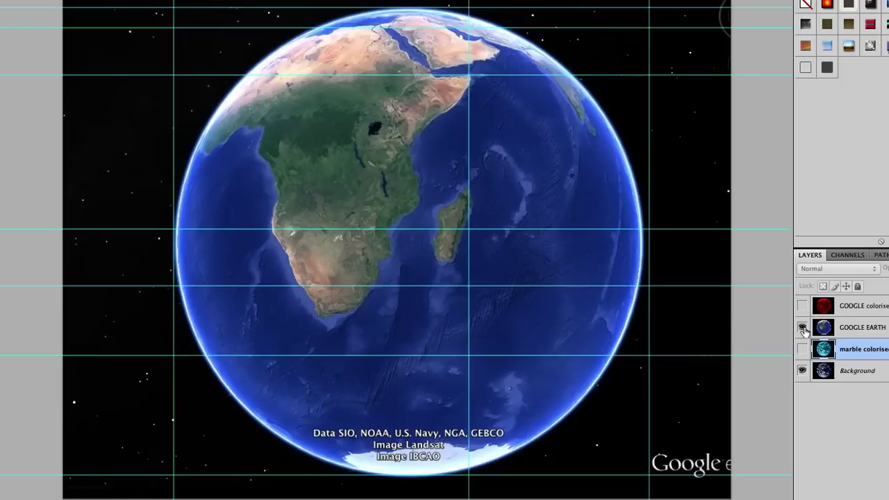
pyautogui.click(802, 327)
pyautogui.click(802, 327)
pyautogui.click(801, 327)
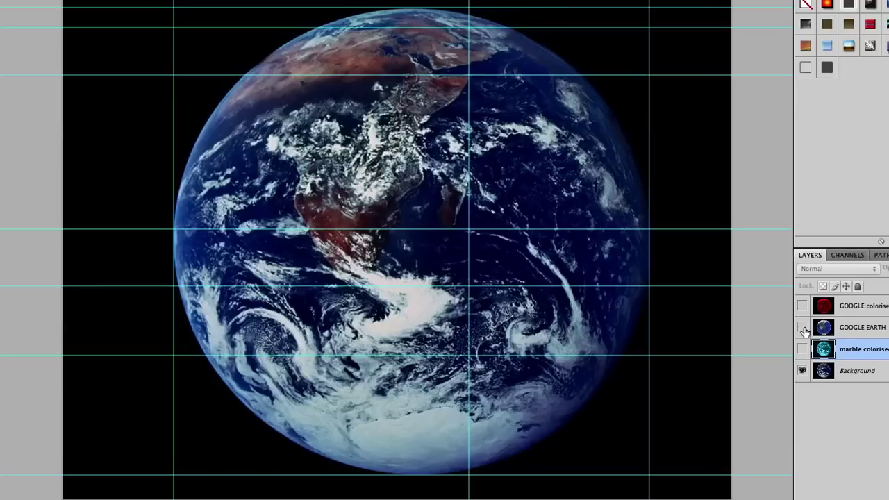
pyautogui.click(802, 327)
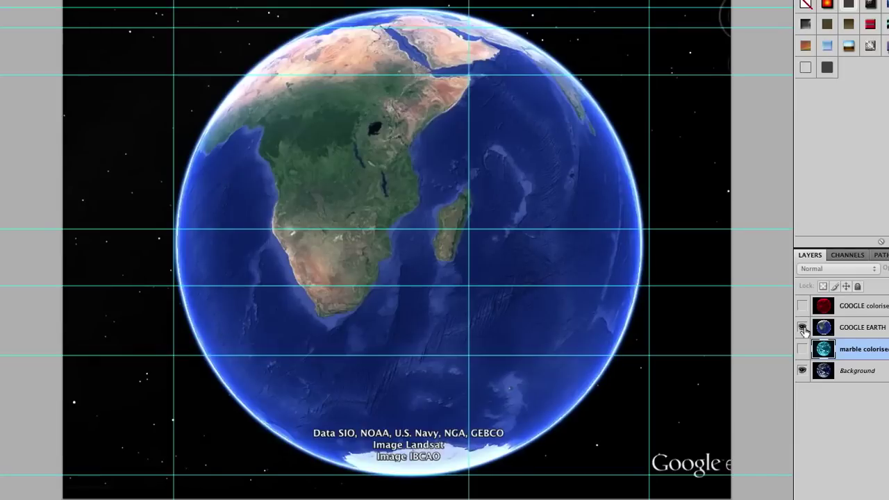
pyautogui.click(802, 327)
pyautogui.click(802, 327)
pyautogui.click(802, 327)
pyautogui.click(801, 327)
pyautogui.click(802, 327)
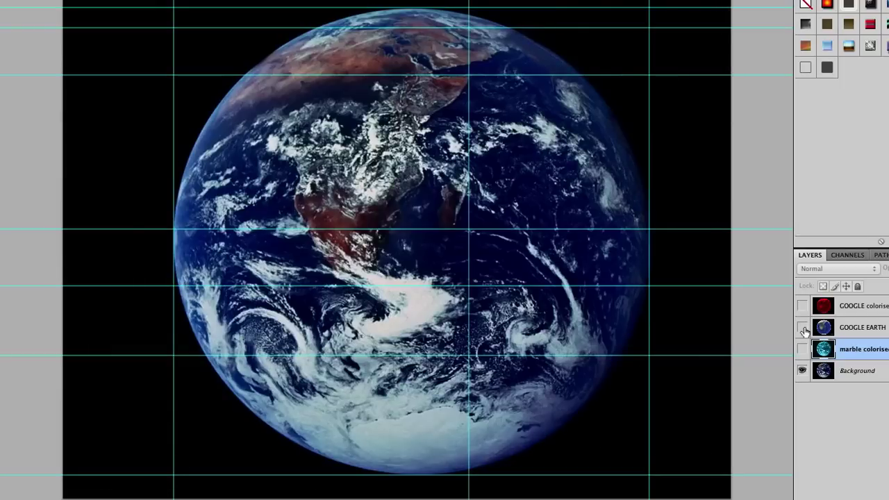
pyautogui.click(802, 327)
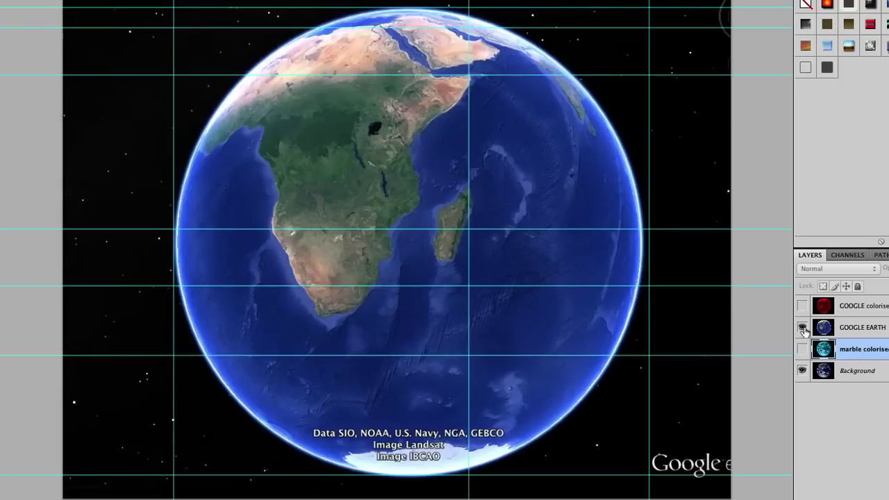
pyautogui.click(802, 327)
pyautogui.click(802, 327)
pyautogui.click(802, 327)
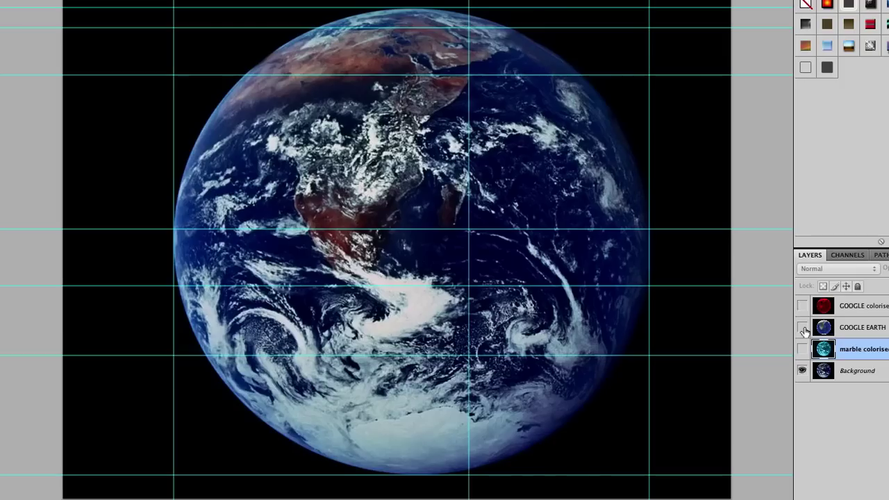
pyautogui.click(802, 327)
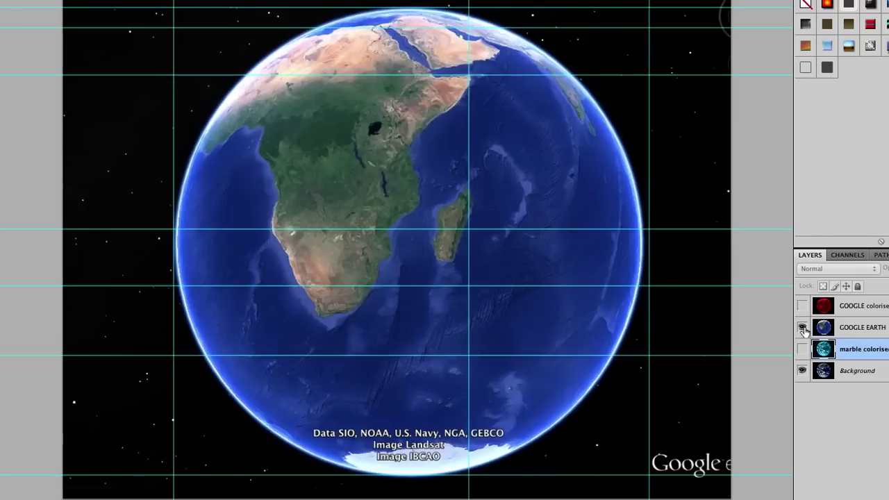
pyautogui.click(802, 327)
pyautogui.click(802, 327)
pyautogui.click(802, 327)
pyautogui.click(802, 327)
pyautogui.click(802, 327)
pyautogui.click(801, 327)
pyautogui.click(801, 327)
pyautogui.click(802, 327)
pyautogui.click(802, 327)
pyautogui.click(801, 327)
pyautogui.click(802, 327)
pyautogui.click(802, 327)
pyautogui.click(802, 326)
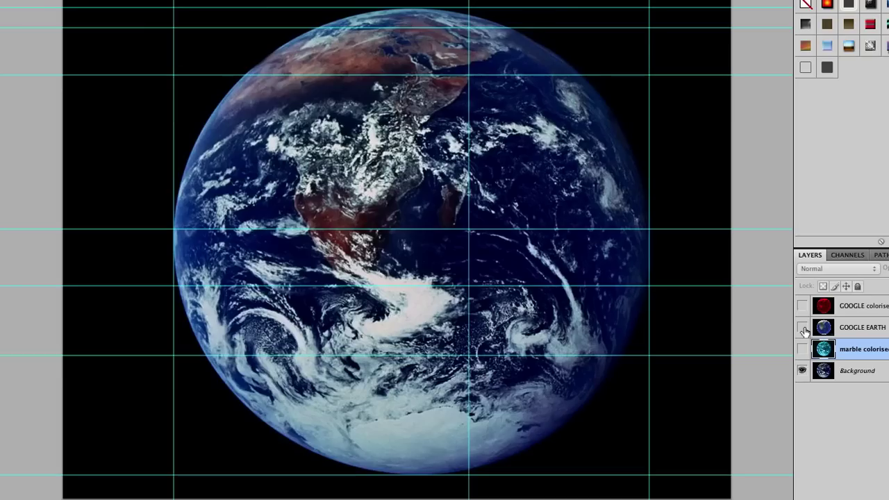
pyautogui.click(802, 327)
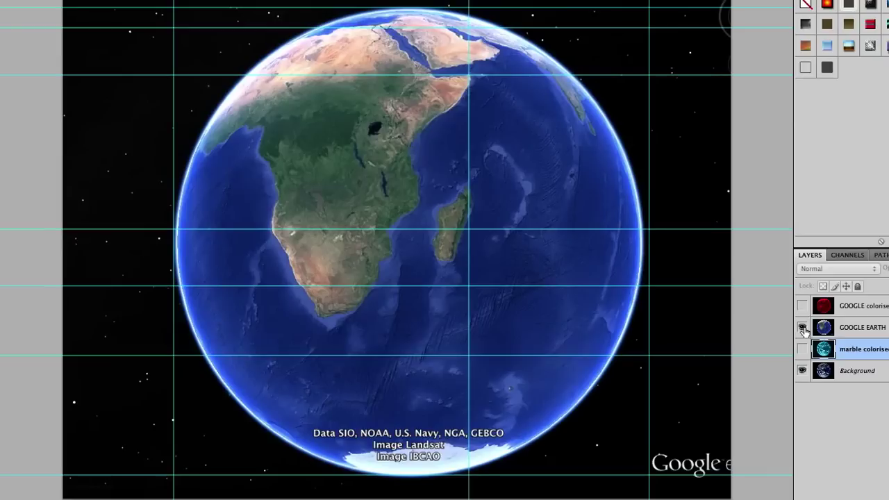
pyautogui.click(802, 327)
pyautogui.click(801, 327)
pyautogui.click(802, 327)
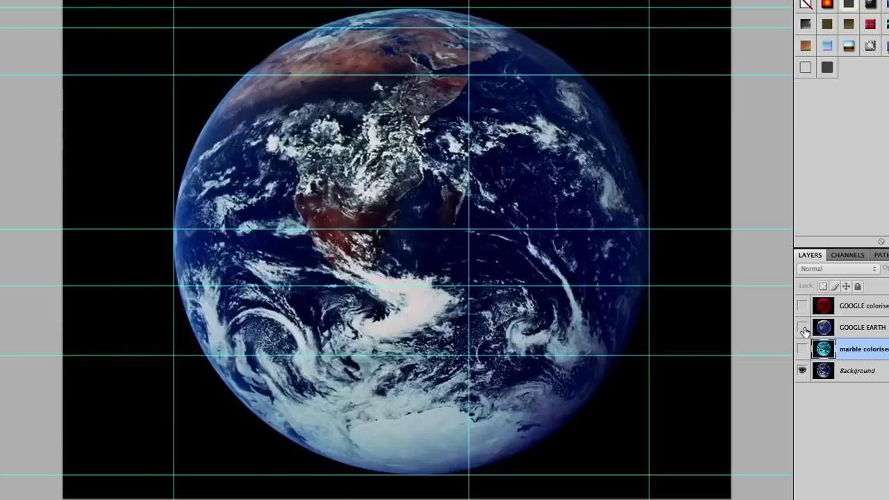
pyautogui.click(801, 327)
pyautogui.click(801, 327)
pyautogui.click(802, 327)
pyautogui.click(802, 327)
pyautogui.click(801, 327)
pyautogui.click(802, 327)
pyautogui.click(802, 327)
pyautogui.click(802, 327)
pyautogui.click(802, 327)
pyautogui.click(802, 327)
pyautogui.click(802, 327)
pyautogui.click(802, 327)
pyautogui.click(802, 327)
pyautogui.click(801, 326)
pyautogui.click(802, 327)
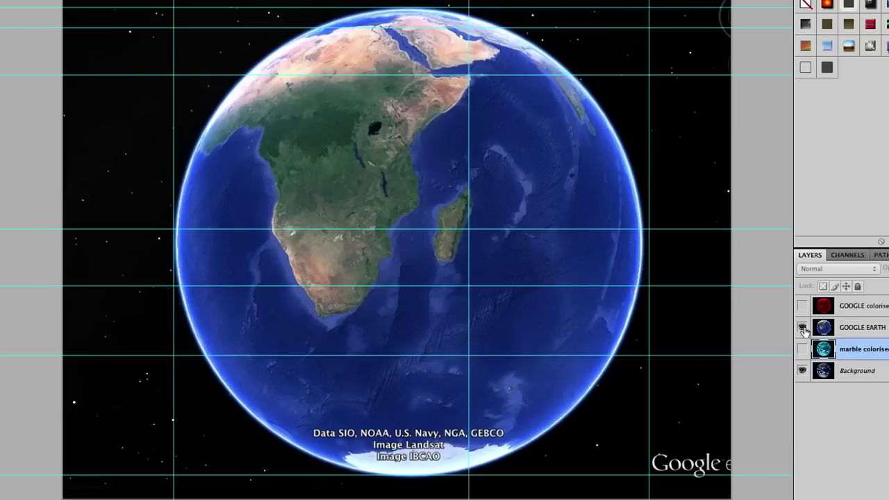
pyautogui.click(802, 327)
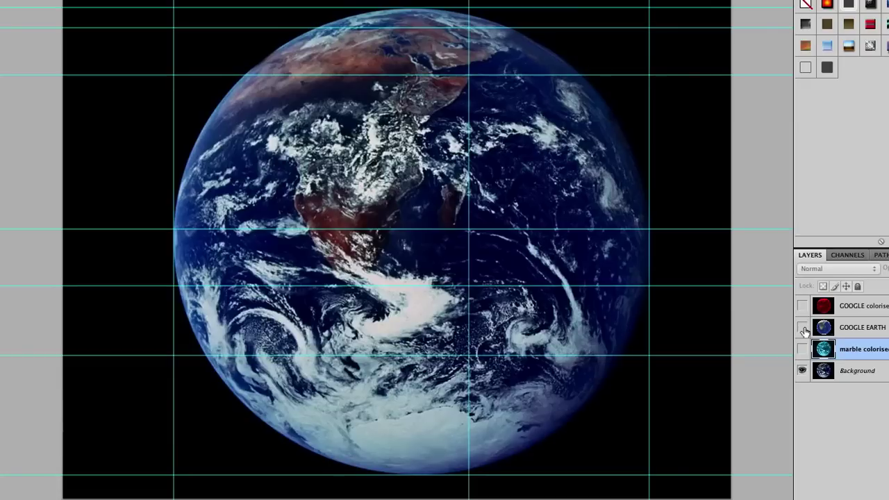
pyautogui.click(802, 327)
pyautogui.click(802, 327)
pyautogui.click(802, 327)
pyautogui.click(802, 327)
pyautogui.click(802, 327)
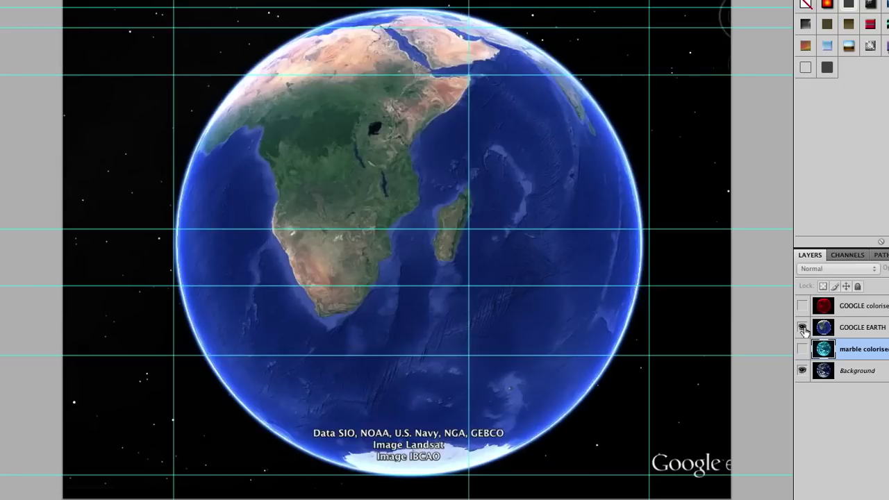
pyautogui.click(802, 327)
pyautogui.click(802, 327)
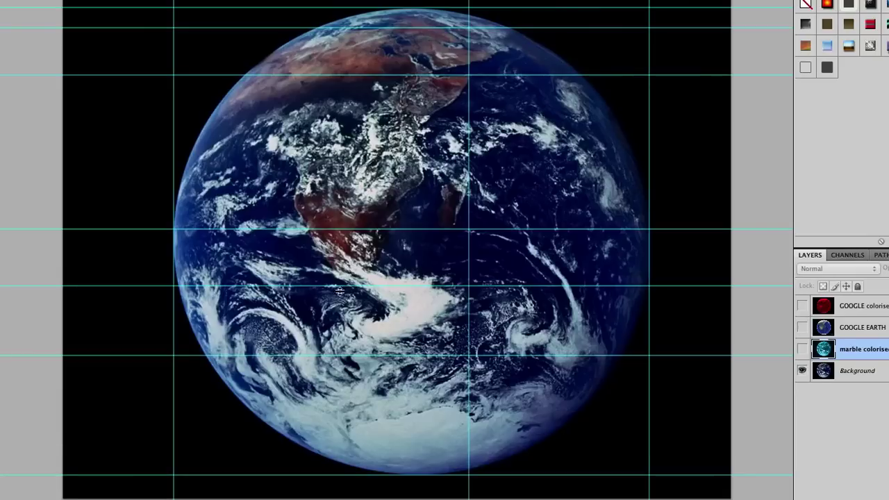
# Move the horizontal guide near the southern tip of Africa slightly upward on the Blue Marble photo.
pyautogui.moveTo(323, 334); pyautogui.dragTo(323, 285)
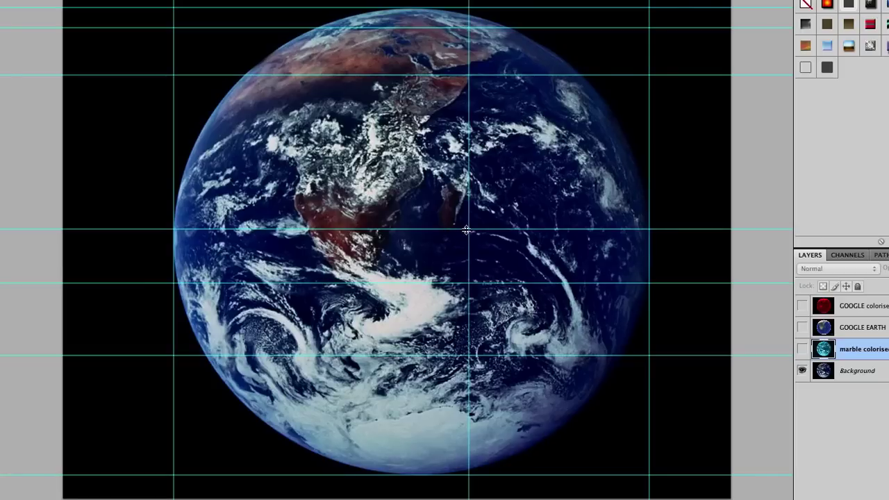
# Nudge the four horizontal guides at the Horn of Africa, southern Madagascar, southern Africa and near the globe's upper edge slightly downward.
pyautogui.moveTo(466, 230)
pyautogui.mouseDown()
pyautogui.moveTo(466, 248)
pyautogui.moveTo(467, 230)
pyautogui.mouseUp()
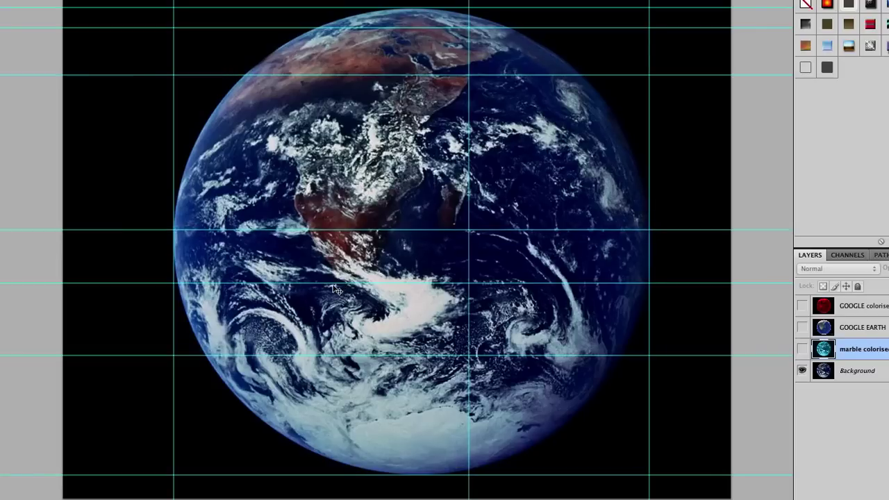
pyautogui.moveTo(527, 75)
pyautogui.mouseDown()
pyautogui.moveTo(526, 64)
pyautogui.moveTo(525, 76)
pyautogui.mouseUp()
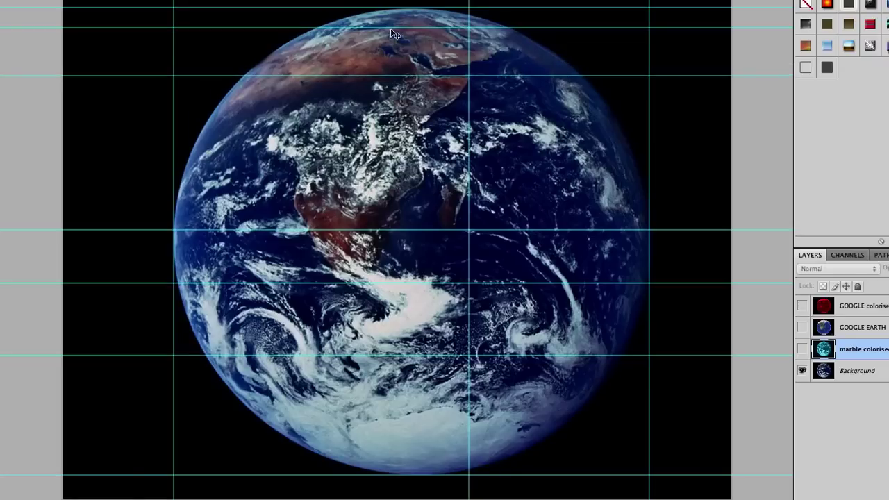
pyautogui.moveTo(388, 28)
pyautogui.mouseDown()
pyautogui.moveTo(388, 38)
pyautogui.moveTo(388, 29)
pyautogui.mouseUp()
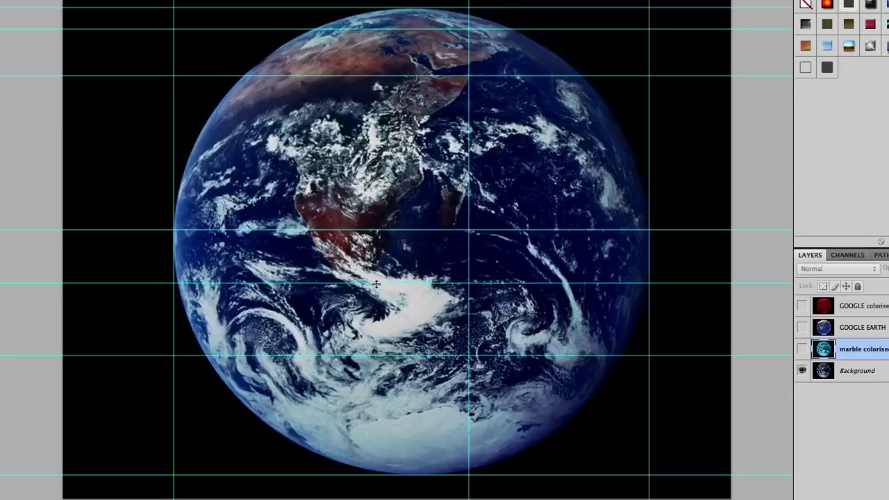
pyautogui.moveTo(378, 284)
pyautogui.mouseDown()
pyautogui.moveTo(378, 306)
pyautogui.moveTo(378, 283)
pyautogui.mouseUp()
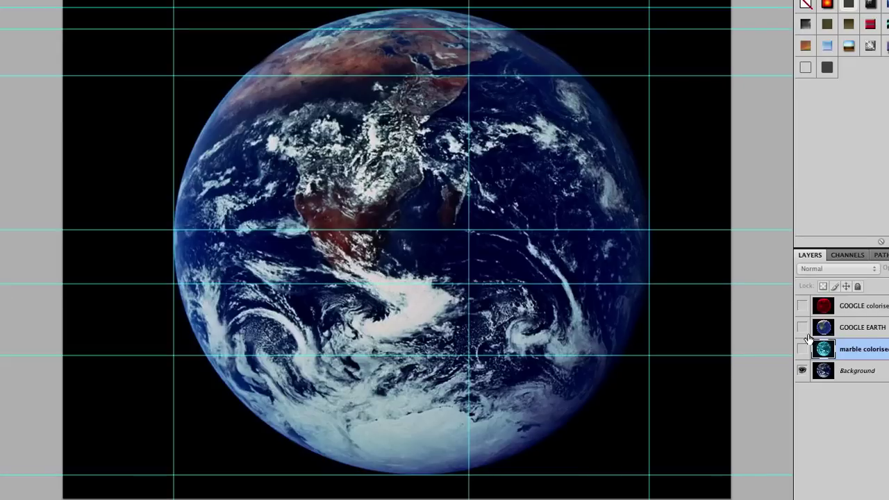
# Show the GOOGLE EARTH layer and check the stack by briefly toggling the marble colorised and Background layers beneath it.
pyautogui.click(802, 327)
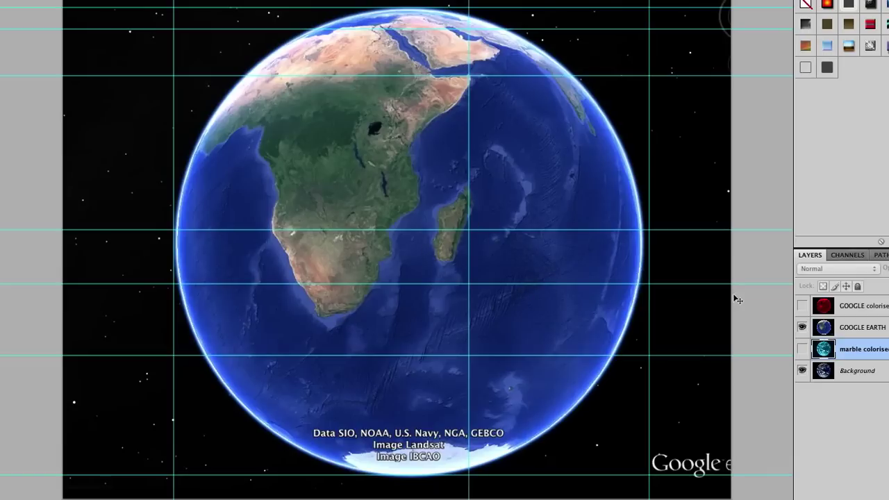
pyautogui.click(802, 349)
pyautogui.click(801, 349)
pyautogui.click(803, 371)
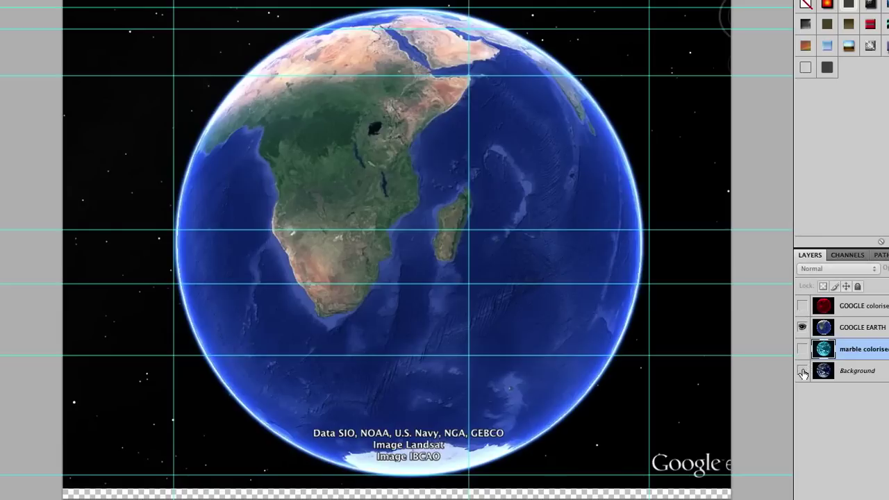
pyautogui.click(802, 371)
# Compare the two globes against the guides by repeatedly hiding and showing the GOOGLE EARTH layer, leaving it visible.
pyautogui.click(802, 327)
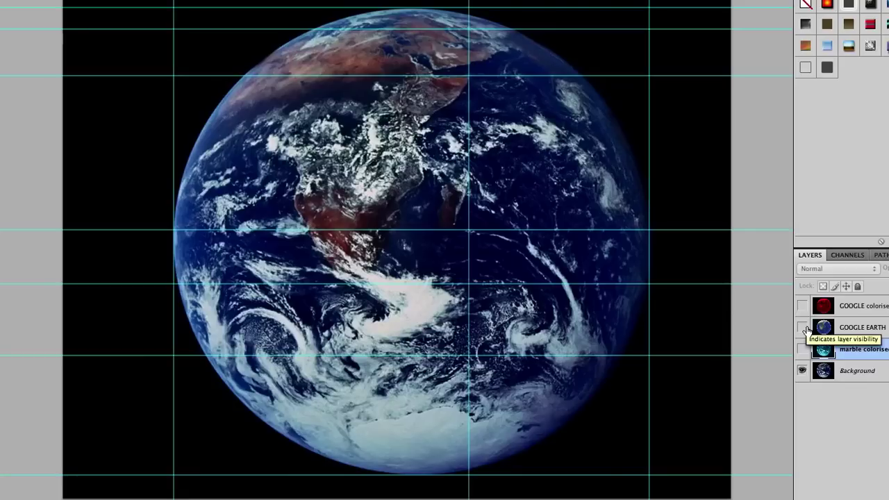
pyautogui.click(804, 327)
pyautogui.click(803, 328)
pyautogui.click(804, 328)
pyautogui.click(803, 328)
pyautogui.click(804, 328)
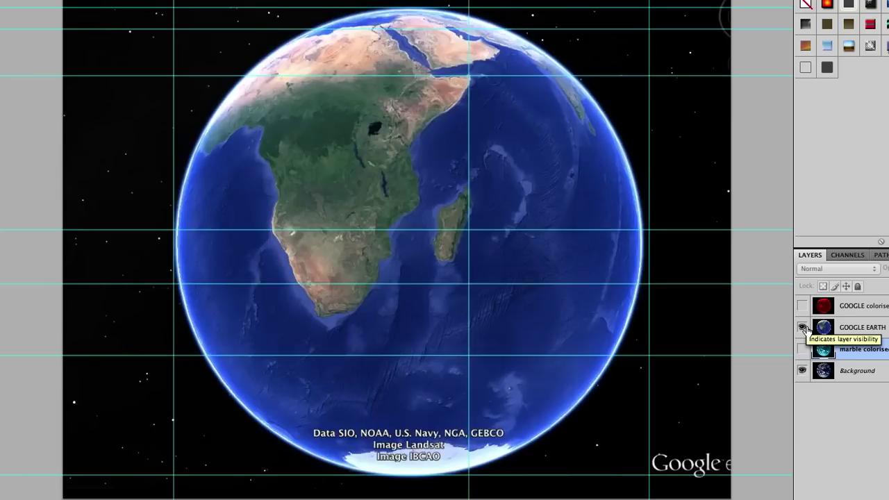
pyautogui.click(803, 328)
pyautogui.click(803, 328)
pyautogui.click(803, 327)
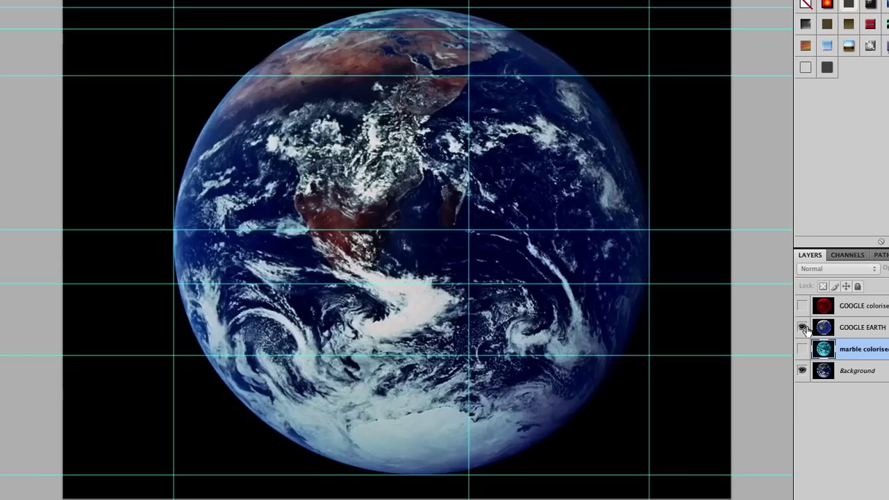
pyautogui.click(803, 328)
pyautogui.click(804, 327)
pyautogui.click(803, 327)
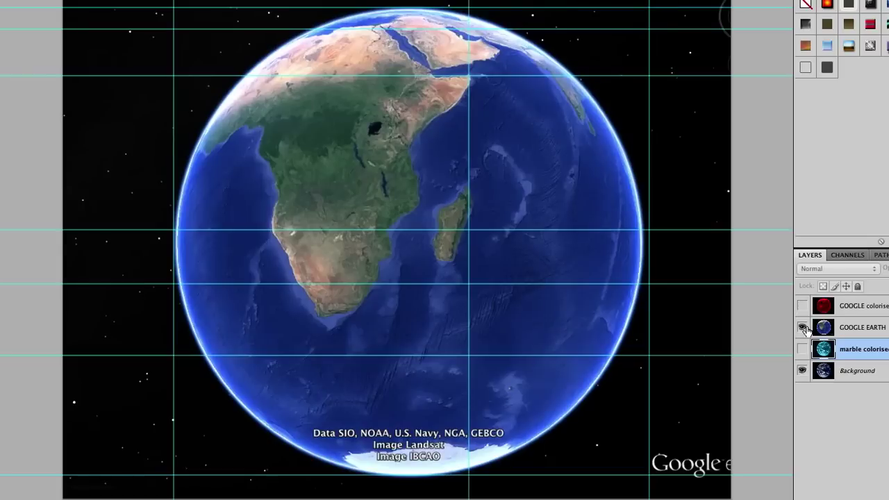
pyautogui.click(803, 328)
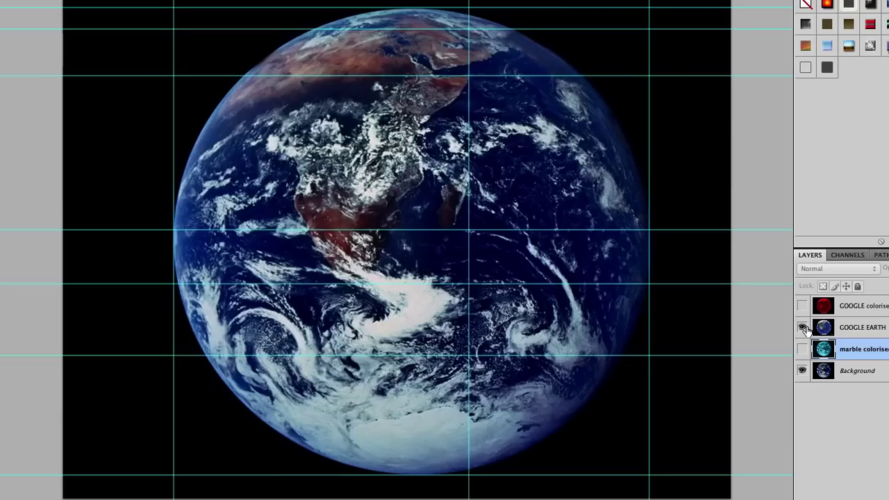
pyautogui.click(802, 327)
pyautogui.click(802, 326)
pyautogui.click(802, 327)
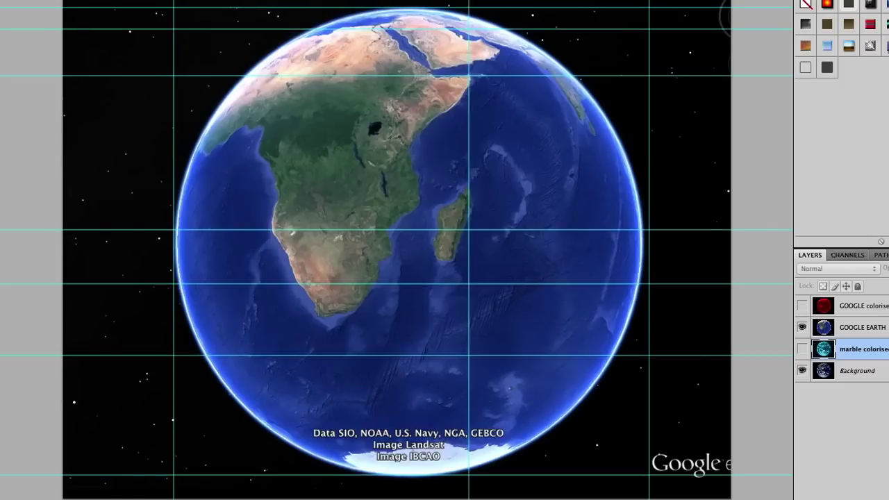
# Select the GOOGLE EARTH layer and vary its opacity to blend it with the Blue Marble photo, returning it to full opacity.
pyautogui.click(855, 329)
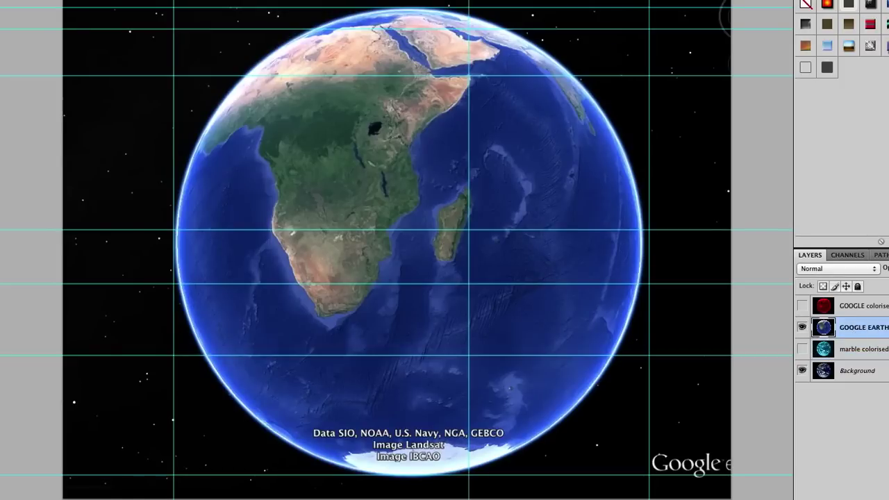
pyautogui.click(887, 268)
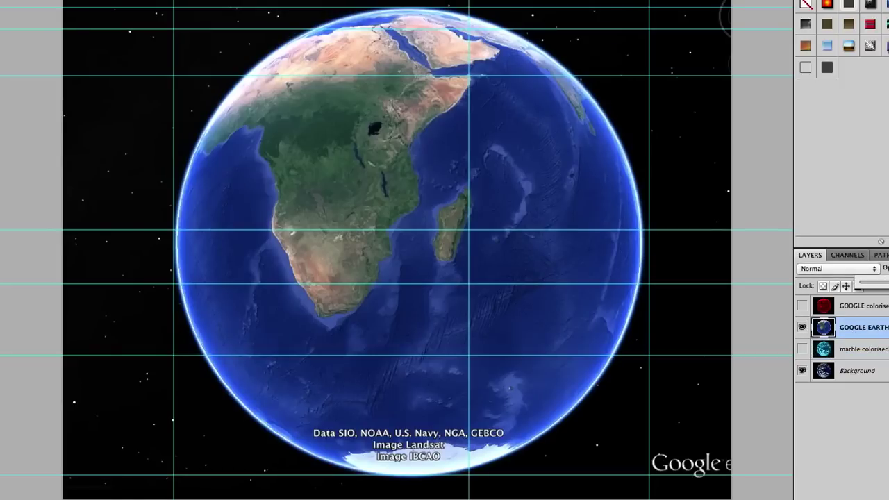
pyautogui.moveTo(887, 284); pyautogui.dragTo(868, 285)
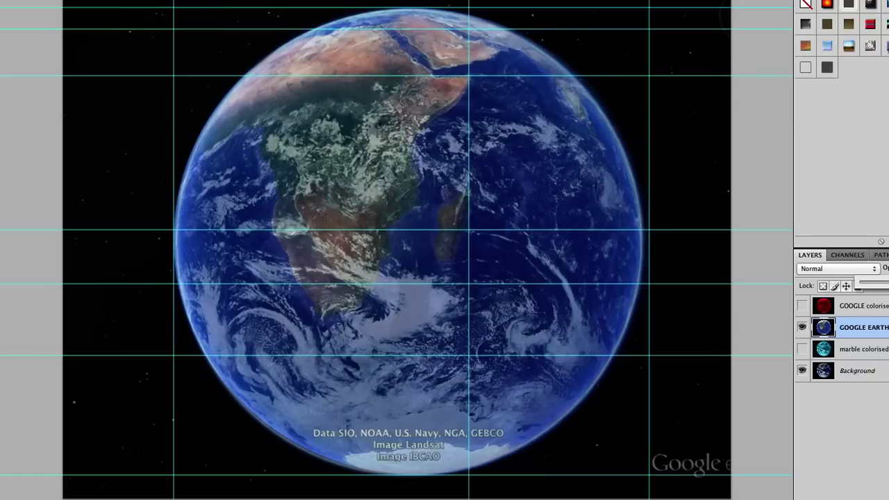
pyautogui.press('0')
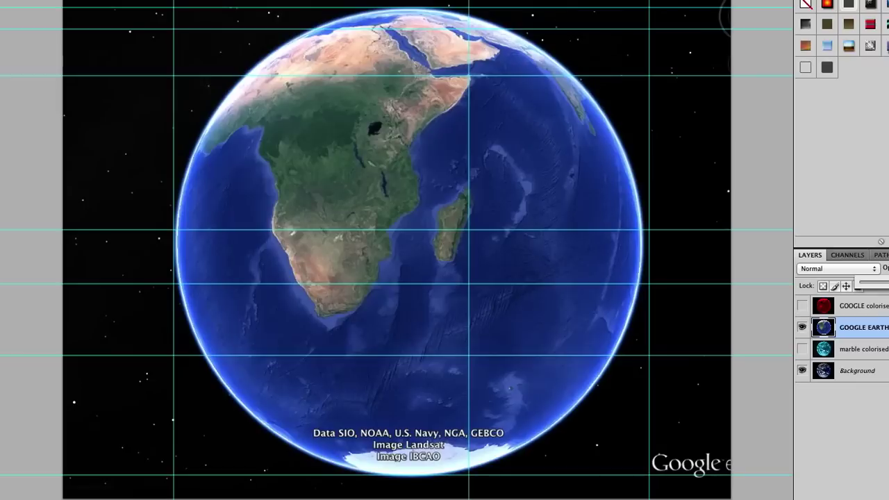
pyautogui.press('7')
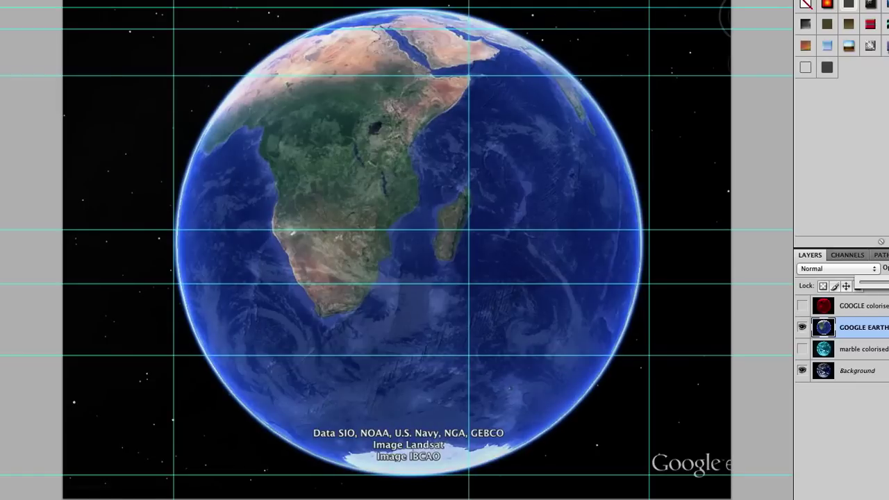
pyautogui.moveTo(886, 285); pyautogui.dragTo(854, 289)
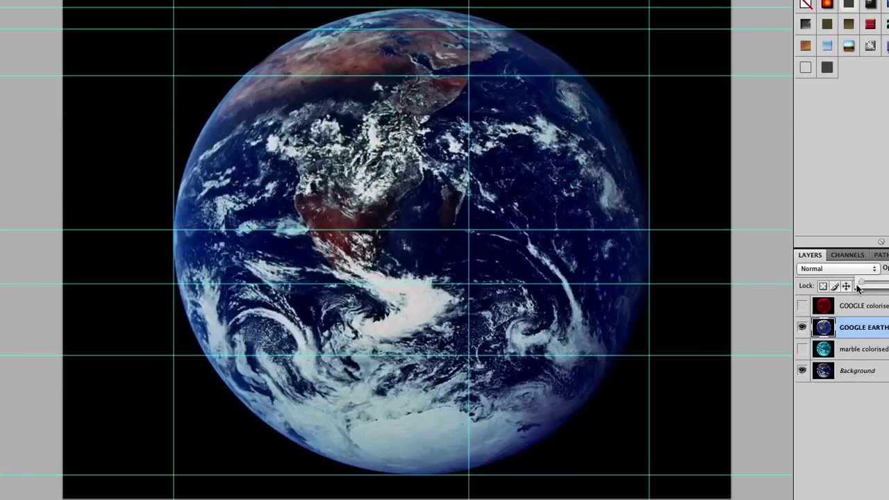
pyautogui.moveTo(863, 286); pyautogui.dragTo(888, 285)
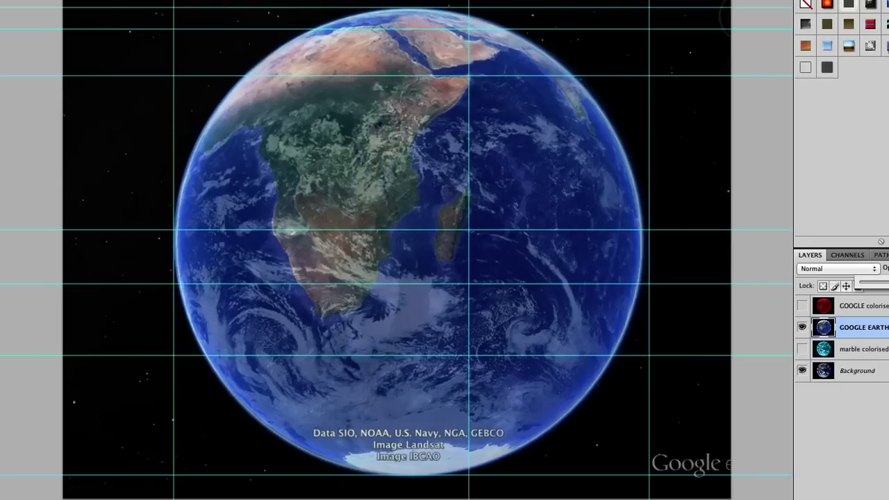
pyautogui.moveTo(882, 285)
pyautogui.mouseDown()
pyautogui.moveTo(872, 291)
pyautogui.moveTo(888, 284)
pyautogui.mouseUp()
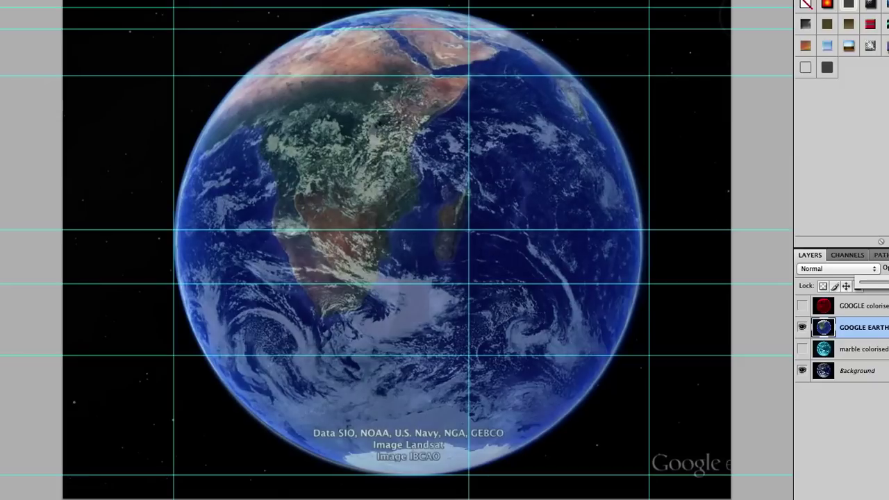
pyautogui.moveTo(881, 285)
pyautogui.mouseDown()
pyautogui.moveTo(870, 290)
pyautogui.moveTo(887, 292)
pyautogui.mouseUp()
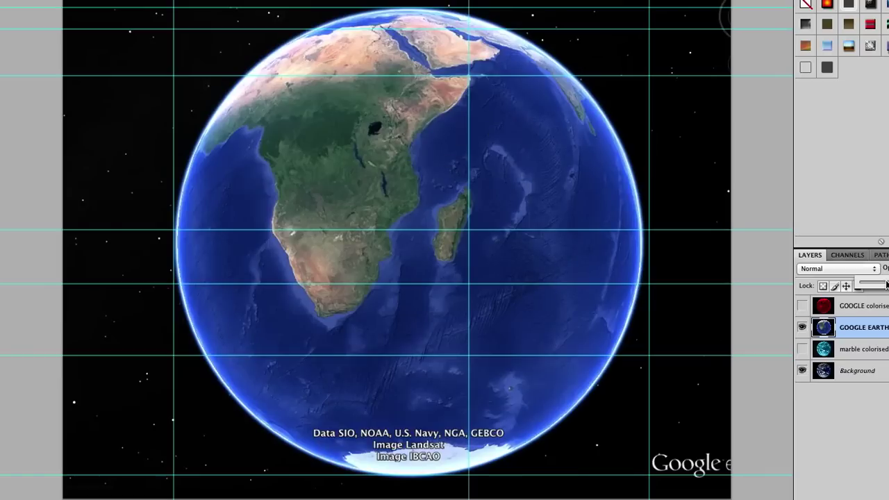
# Fade the GOOGLE EARTH layer completely out and back in twice to compare the continent's position, leaving it fully opaque.
pyautogui.moveTo(886, 284); pyautogui.dragTo(831, 290)
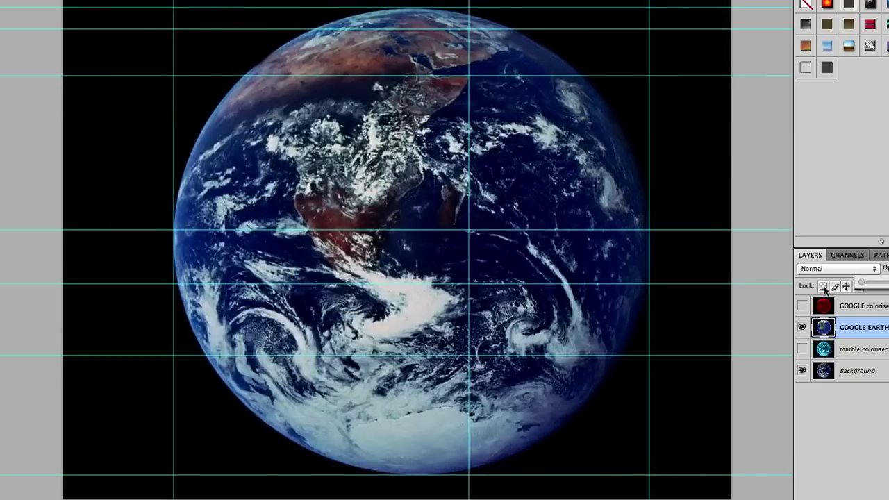
pyautogui.moveTo(876, 289)
pyautogui.mouseDown()
pyautogui.moveTo(855, 290)
pyautogui.moveTo(888, 291)
pyautogui.moveTo(881, 300)
pyautogui.moveTo(838, 300)
pyautogui.moveTo(880, 302)
pyautogui.moveTo(888, 285)
pyautogui.mouseUp()
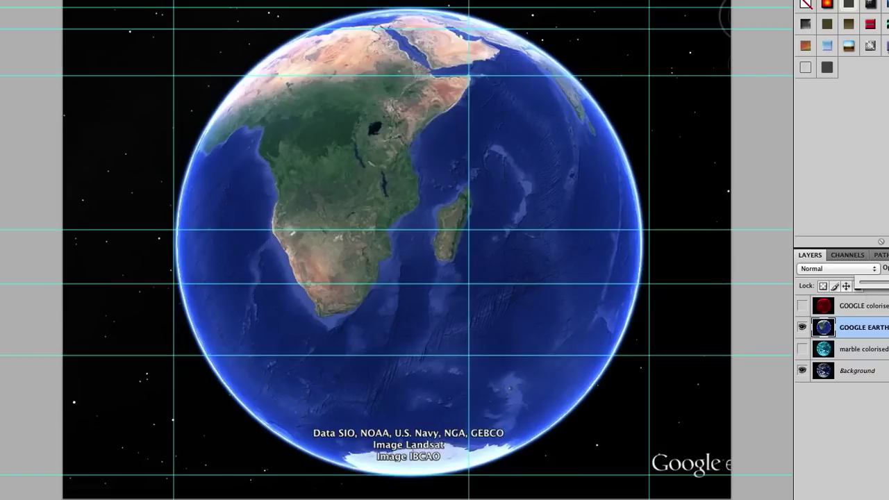
pyautogui.moveTo(861, 285); pyautogui.dragTo(830, 288)
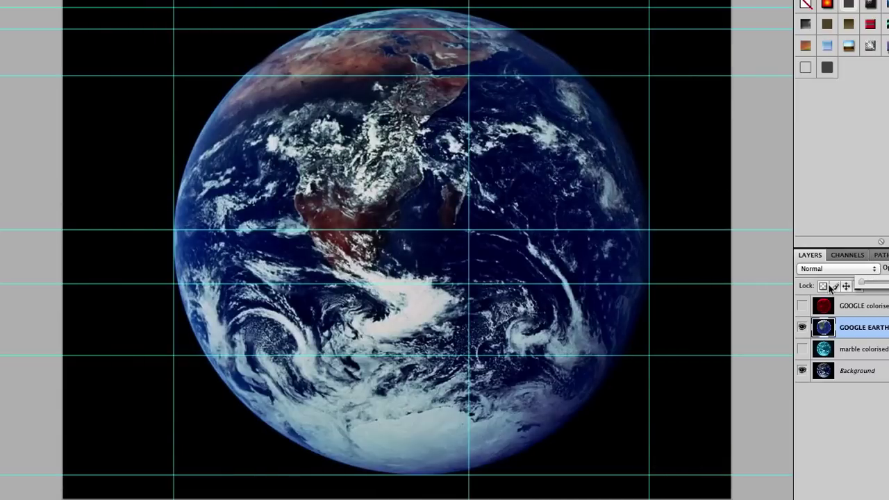
pyautogui.moveTo(829, 288); pyautogui.dragTo(888, 289)
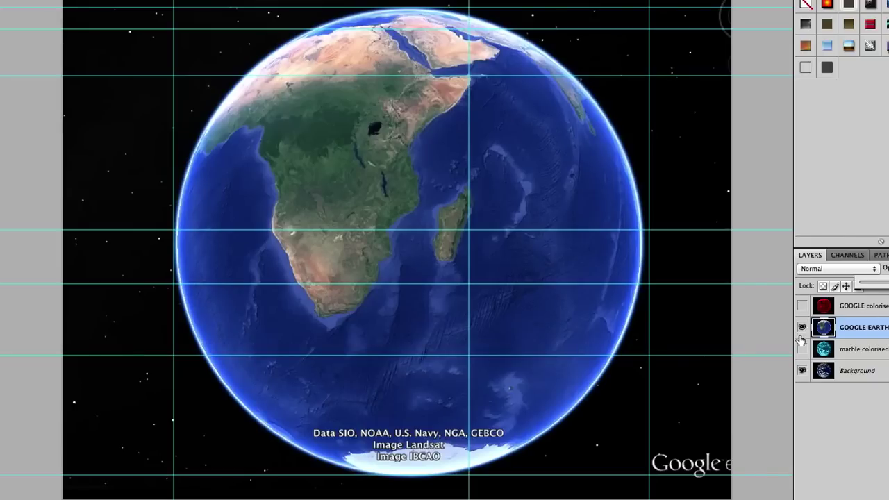
# Compare the Google Earth view with its red version by repeatedly showing and hiding the GOOGLE colorised layer, leaving it hidden.
pyautogui.click(802, 306)
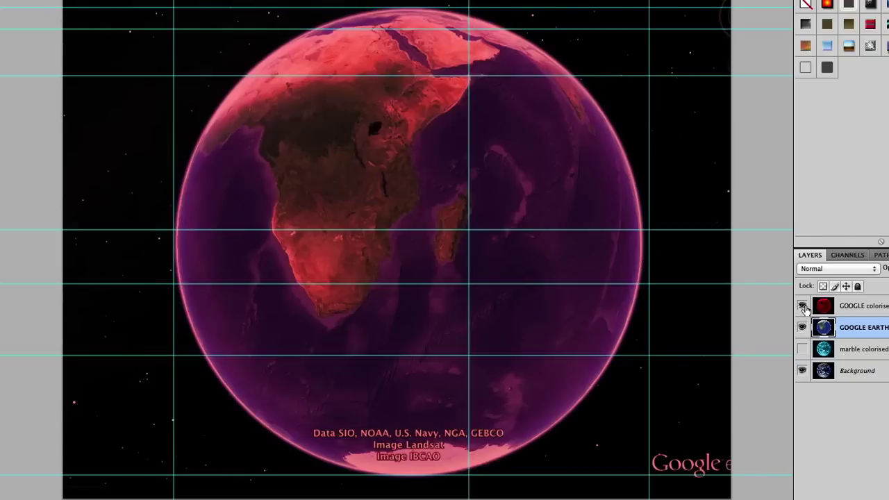
pyautogui.click(802, 306)
pyautogui.click(802, 306)
pyautogui.click(802, 306)
pyautogui.click(802, 306)
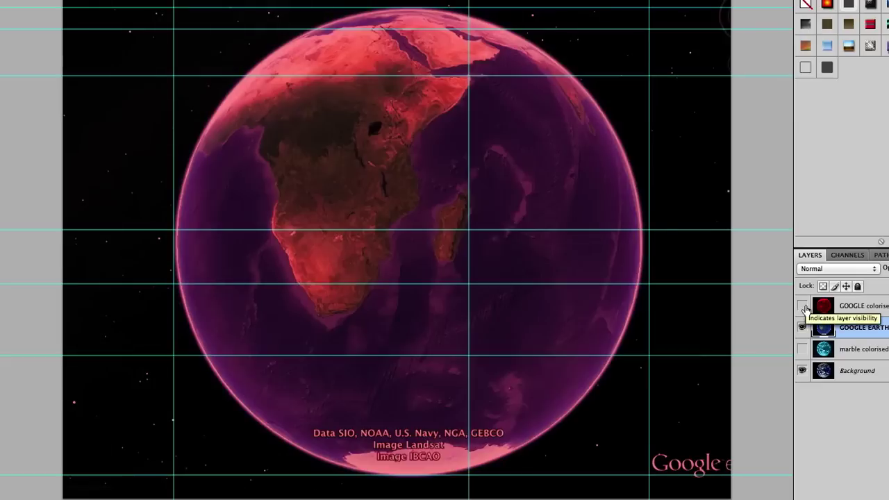
pyautogui.click(802, 306)
pyautogui.click(802, 307)
pyautogui.click(803, 306)
pyautogui.click(802, 307)
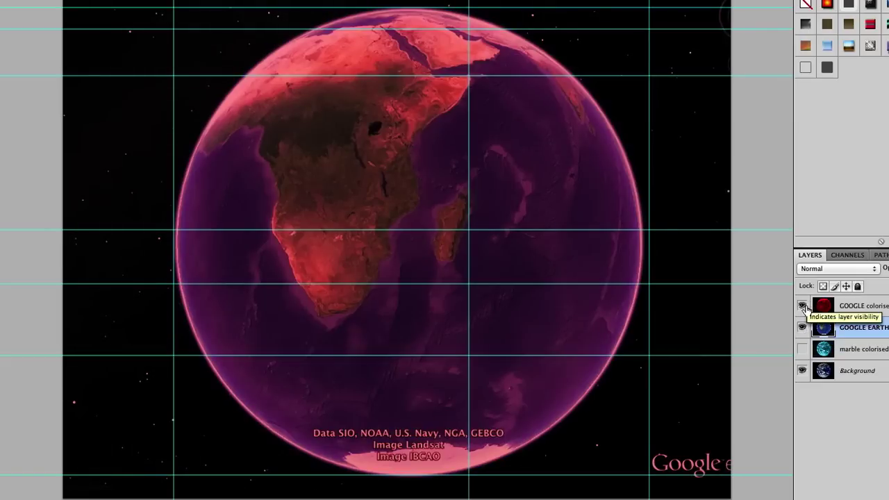
pyautogui.click(802, 307)
# Hide the GOOGLE EARTH layer and repeatedly toggle the marble colorised layer over the Blue Marble photo, leaving it visible.
pyautogui.click(802, 327)
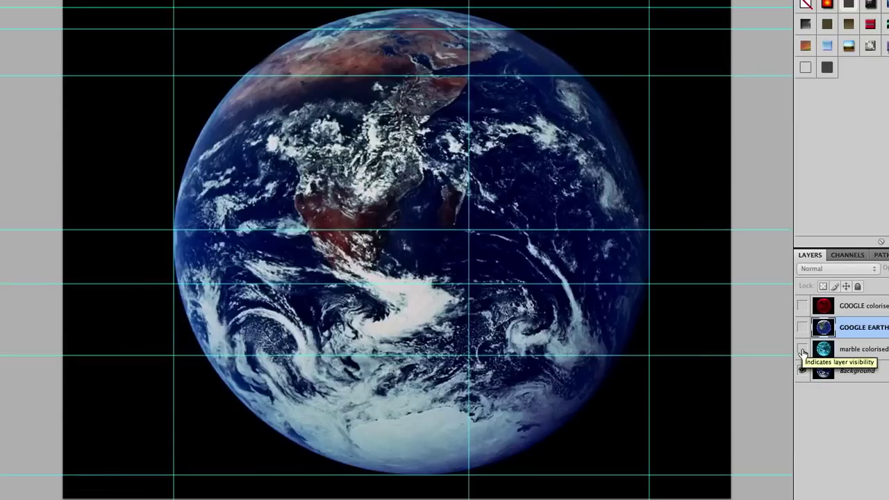
pyautogui.click(802, 349)
pyautogui.click(803, 349)
pyautogui.click(803, 349)
pyautogui.click(802, 349)
pyautogui.click(802, 349)
pyautogui.click(803, 350)
pyautogui.click(802, 349)
pyautogui.click(802, 350)
pyautogui.click(803, 349)
pyautogui.click(802, 349)
pyautogui.click(802, 349)
pyautogui.click(803, 349)
pyautogui.click(803, 349)
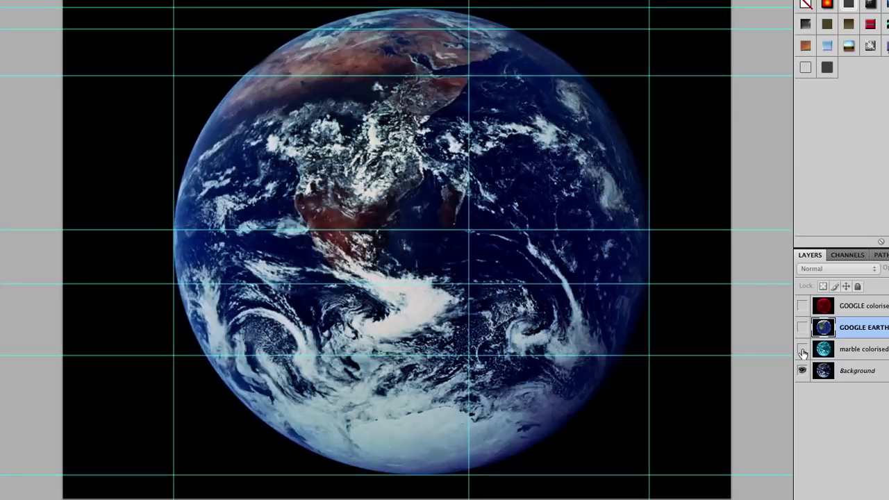
pyautogui.click(803, 349)
pyautogui.click(803, 349)
pyautogui.click(802, 349)
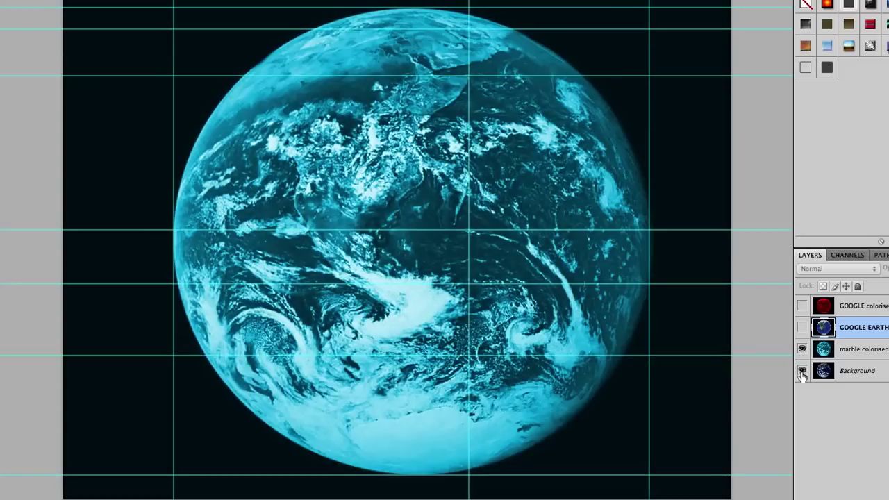
# Hide the Background layer and repeatedly toggle the GOOGLE colorised layer over the marble colorised layer, leaving both colorised layers visible.
pyautogui.click(802, 370)
pyautogui.click(802, 306)
pyautogui.click(802, 306)
pyautogui.click(802, 306)
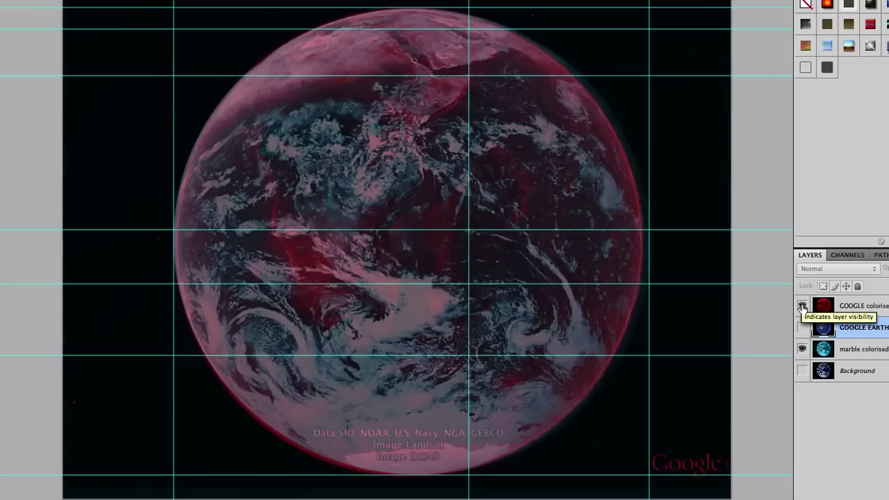
pyautogui.click(802, 306)
pyautogui.click(802, 306)
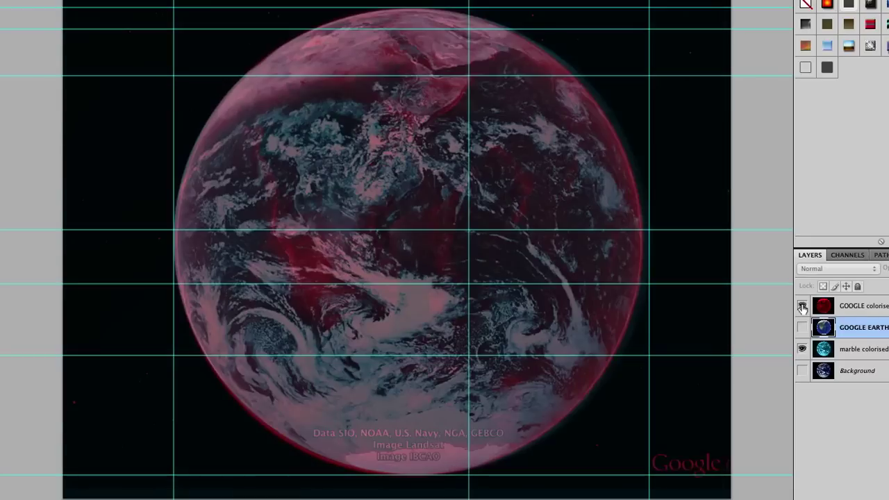
pyautogui.click(801, 306)
pyautogui.click(802, 306)
pyautogui.click(802, 307)
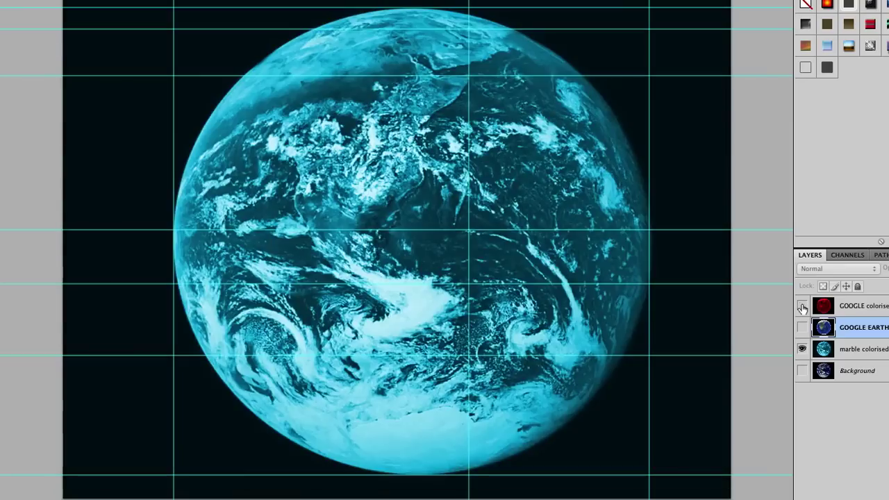
pyautogui.click(802, 307)
pyautogui.click(801, 306)
pyautogui.click(801, 306)
pyautogui.click(802, 306)
pyautogui.click(802, 307)
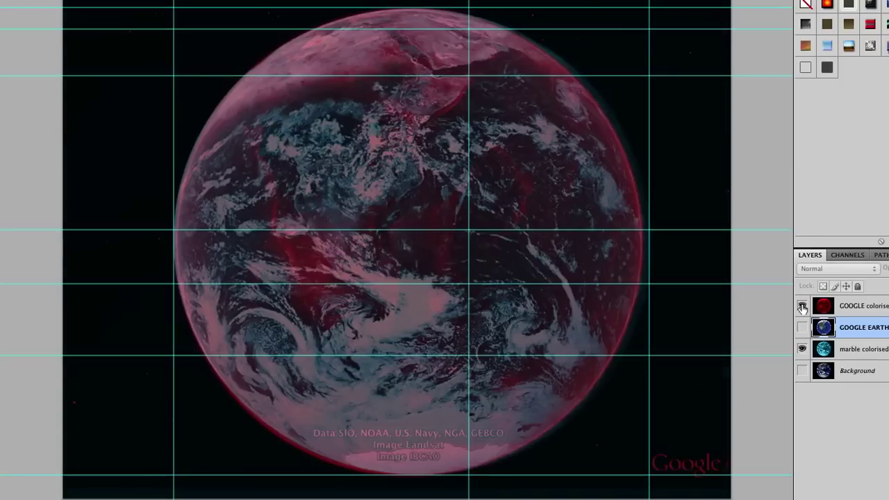
# Compare Africa's outline in the two colorised images by switching the GOOGLE colorised layer off and on many times, leaving it visible.
pyautogui.click(802, 306)
pyautogui.click(802, 306)
pyautogui.click(801, 306)
pyautogui.click(802, 307)
pyautogui.click(802, 306)
pyautogui.click(802, 306)
pyautogui.click(802, 306)
pyautogui.click(801, 306)
pyautogui.click(802, 306)
pyautogui.click(802, 306)
pyautogui.click(801, 306)
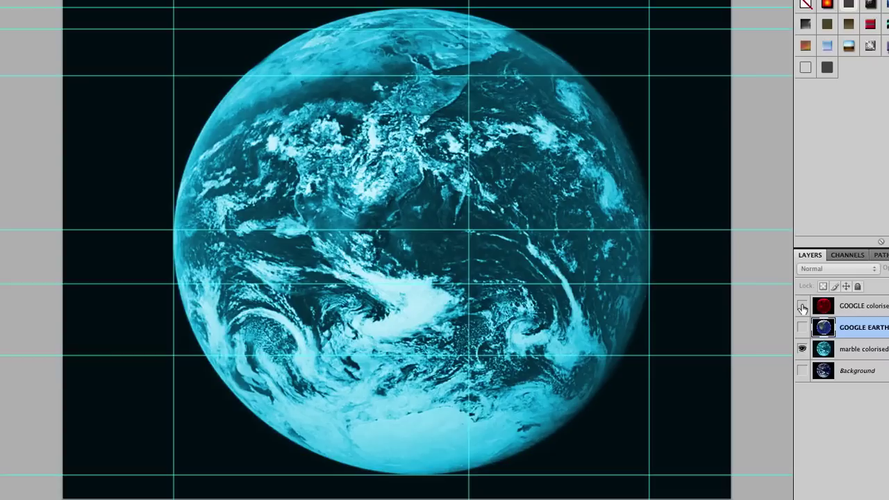
pyautogui.click(802, 306)
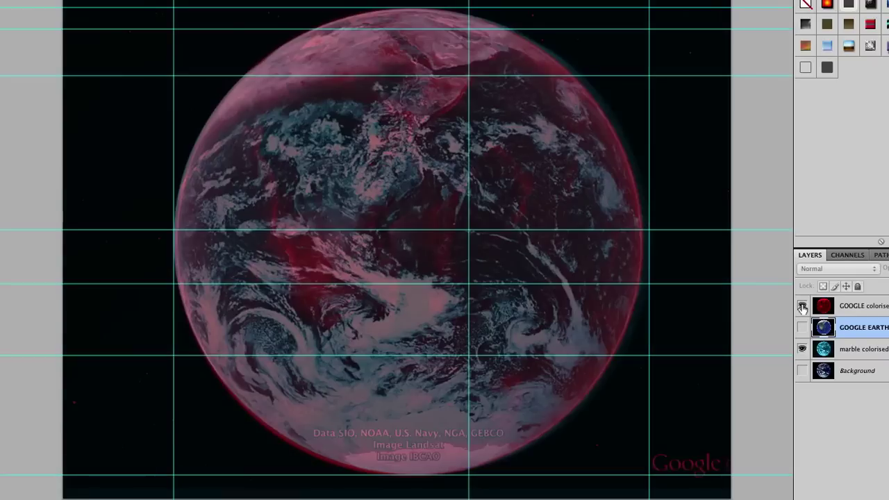
pyautogui.click(802, 306)
pyautogui.click(802, 307)
pyautogui.click(802, 306)
pyautogui.click(802, 307)
# Add vertical guides at southern Africa's west coast in the Google and Blue Marble images, checking them by toggling the GOOGLE colorised layer.
pyautogui.moveTo(14, 374); pyautogui.dragTo(270, 368)
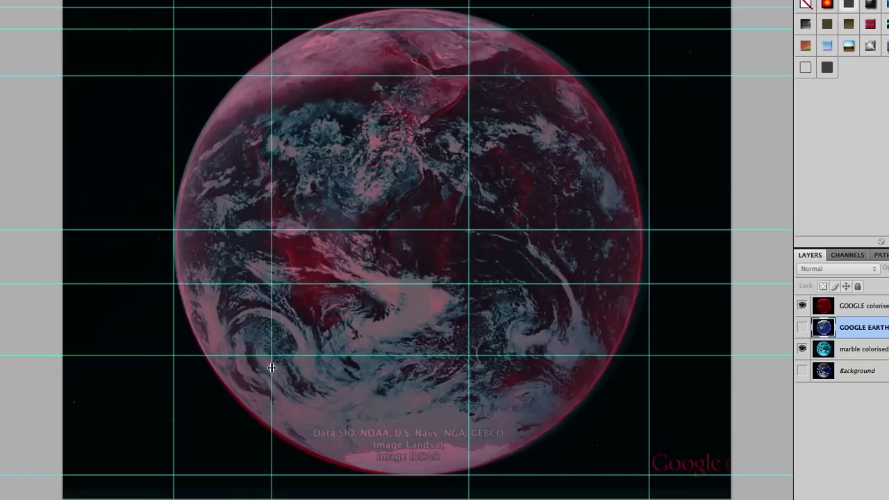
pyautogui.moveTo(4, 389); pyautogui.dragTo(296, 361)
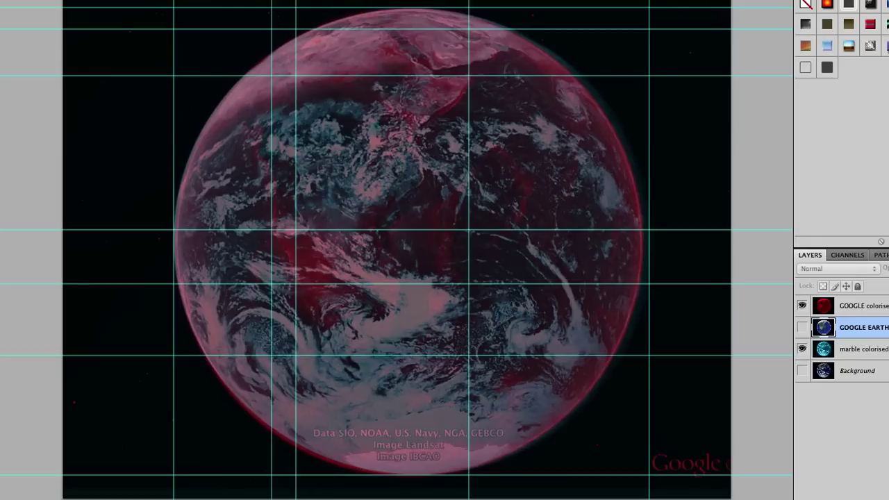
pyautogui.click(802, 306)
pyautogui.click(803, 307)
pyautogui.click(802, 307)
pyautogui.click(802, 306)
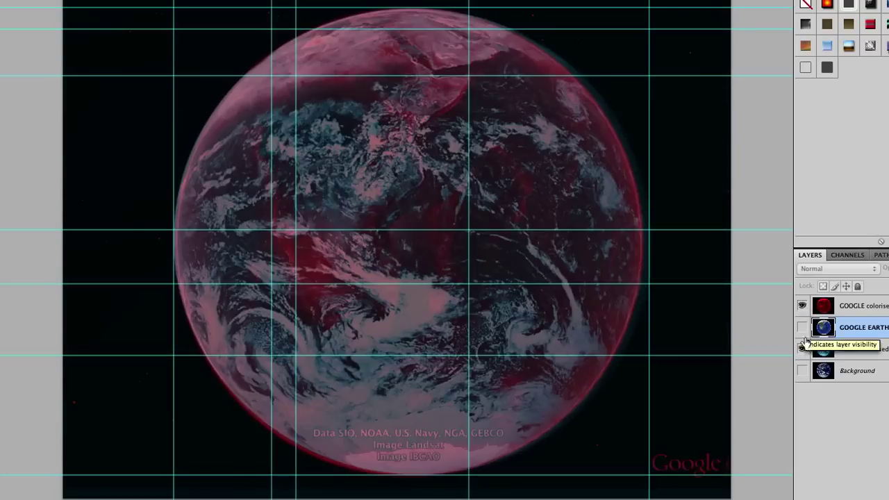
# Select the GOOGLE colorised layer and compare both colorised layers by toggling each one's visibility, leaving both visible.
pyautogui.click(802, 349)
pyautogui.click(803, 349)
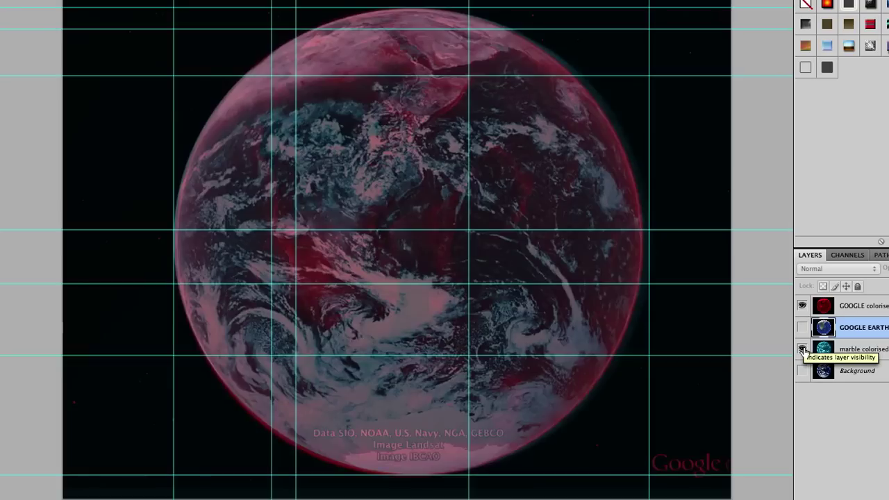
pyautogui.click(803, 306)
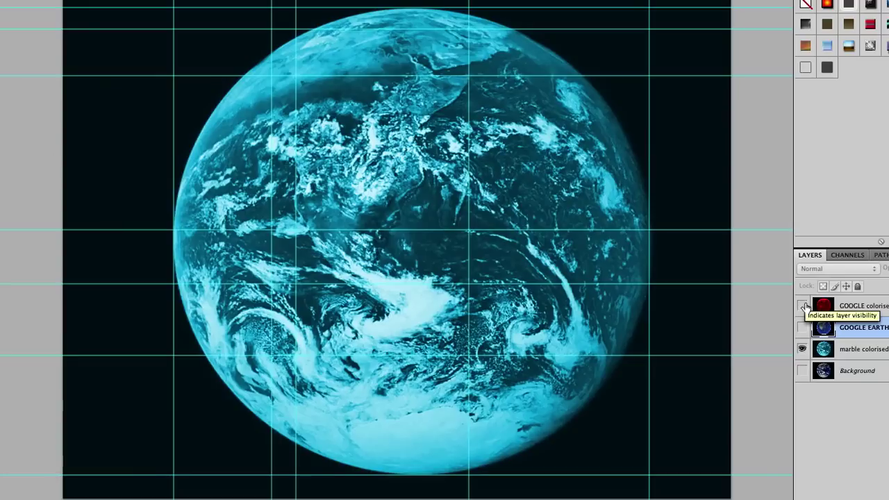
pyautogui.click(802, 306)
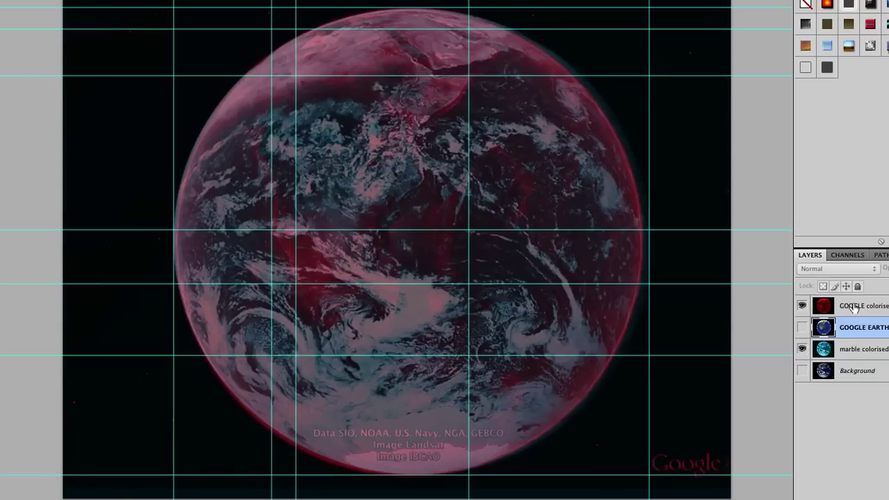
pyautogui.click(846, 306)
pyautogui.click(803, 351)
pyautogui.click(802, 349)
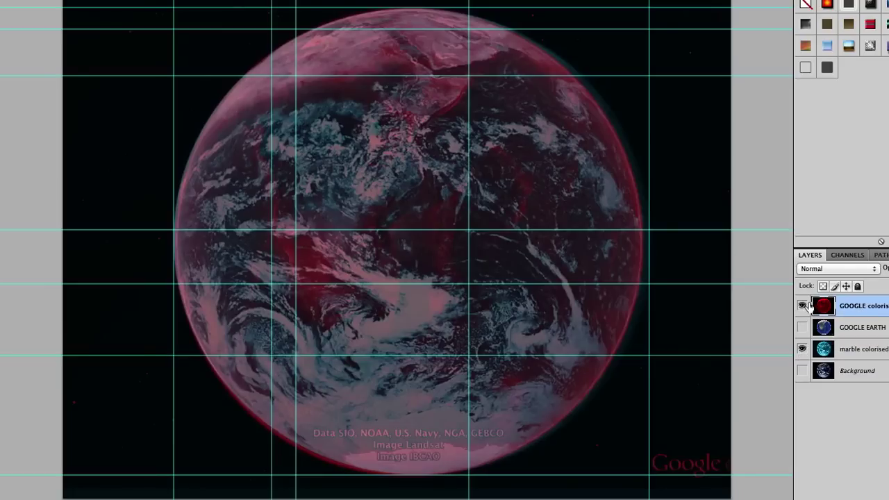
pyautogui.click(803, 306)
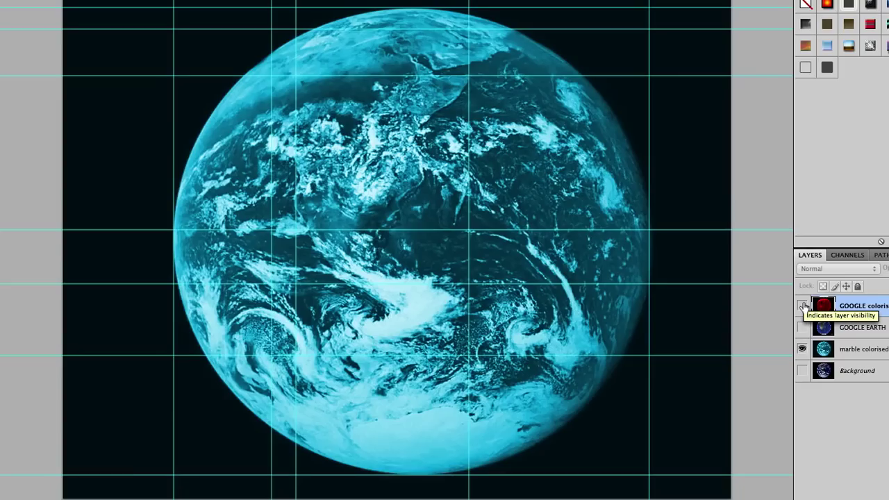
pyautogui.click(803, 306)
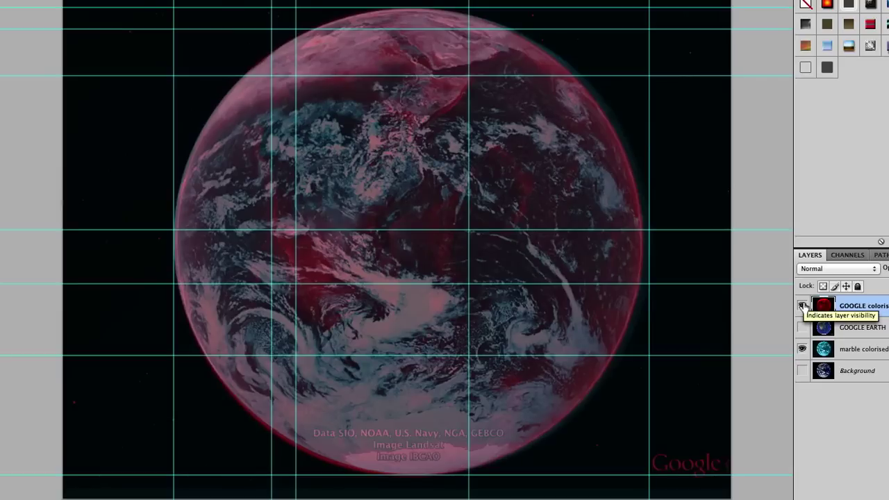
# Show the Background layer and hide the marble colorised and GOOGLE colorised layers.
pyautogui.click(802, 371)
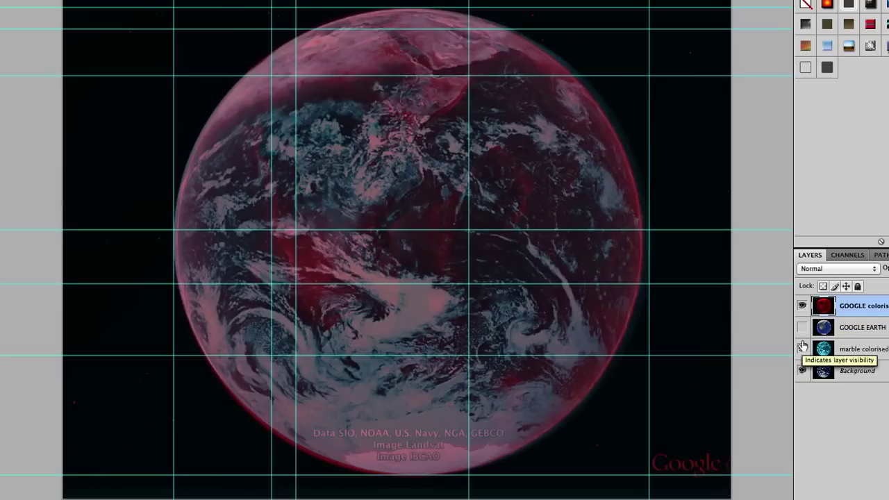
pyautogui.click(801, 347)
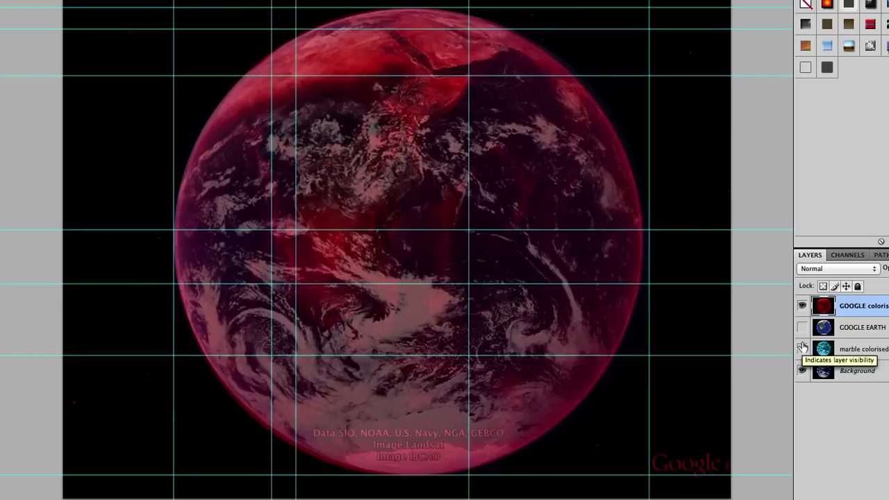
pyautogui.click(802, 306)
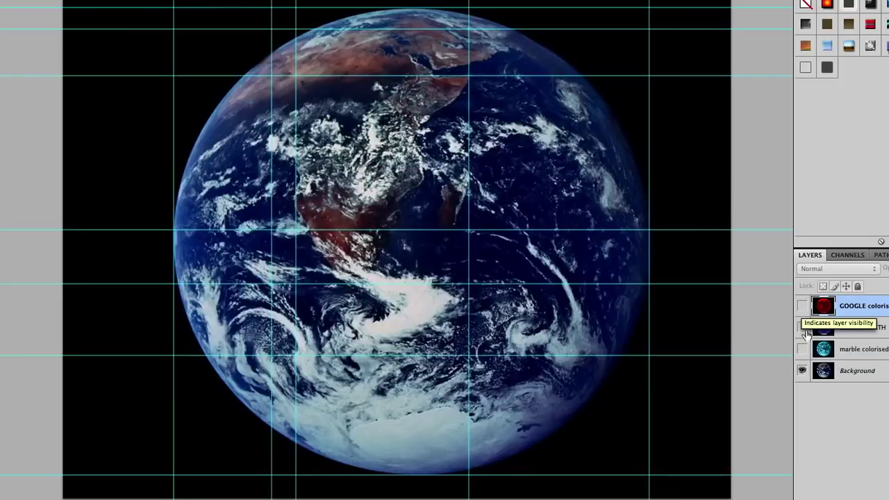
# Compare Africa's west coast against the two new guides by repeatedly toggling the GOOGLE EARTH layer over the Background, leaving it hidden.
pyautogui.click(802, 328)
pyautogui.click(802, 329)
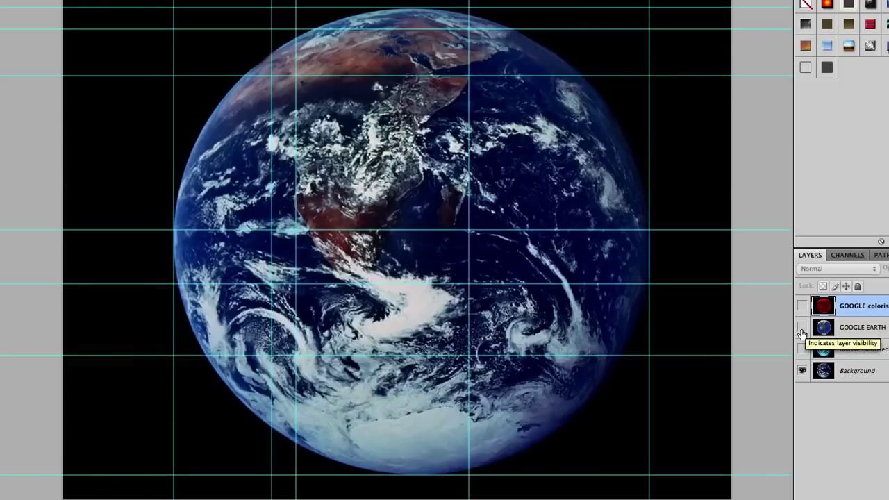
pyautogui.click(802, 328)
pyautogui.click(801, 328)
pyautogui.click(802, 328)
pyautogui.click(802, 329)
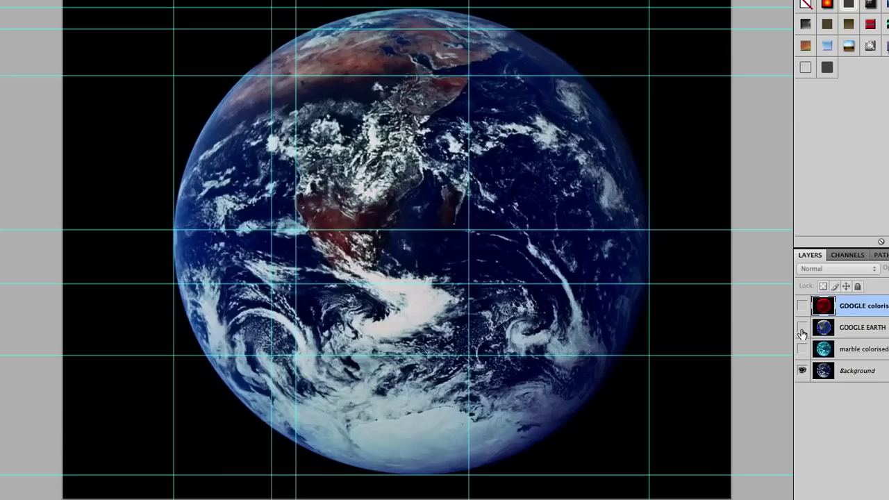
pyautogui.click(802, 329)
pyautogui.click(802, 328)
pyautogui.click(802, 328)
pyautogui.click(802, 328)
pyautogui.click(802, 328)
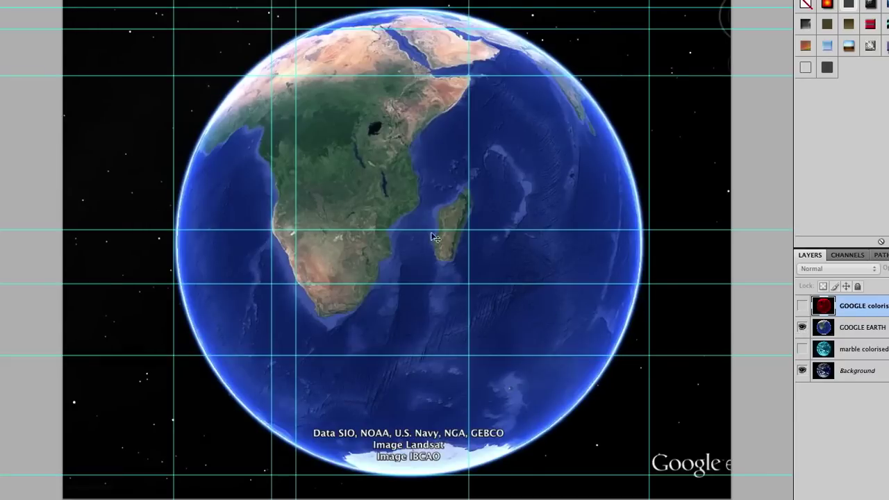
pyautogui.click(802, 327)
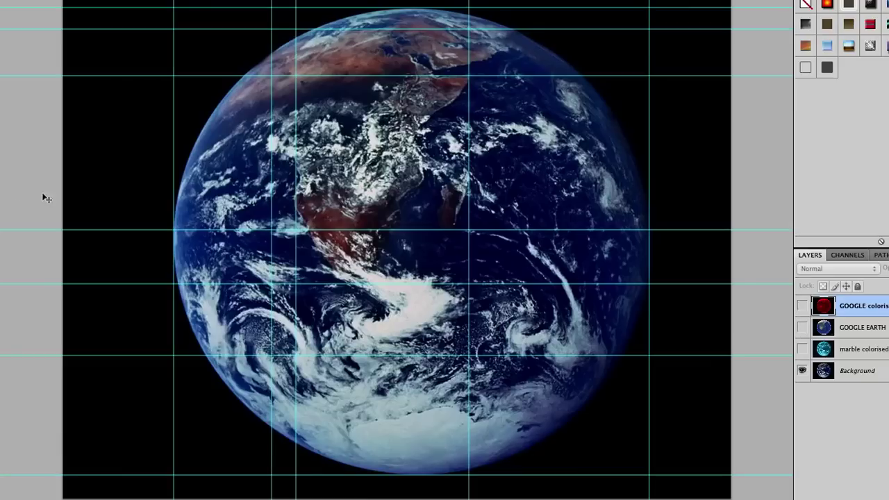
# Add a vertical guide at mainland Africa's southeast coast and check it by repeatedly toggling the GOOGLE EARTH layer, leaving that layer hidden.
pyautogui.moveTo(4, 354); pyautogui.dragTo(425, 352)
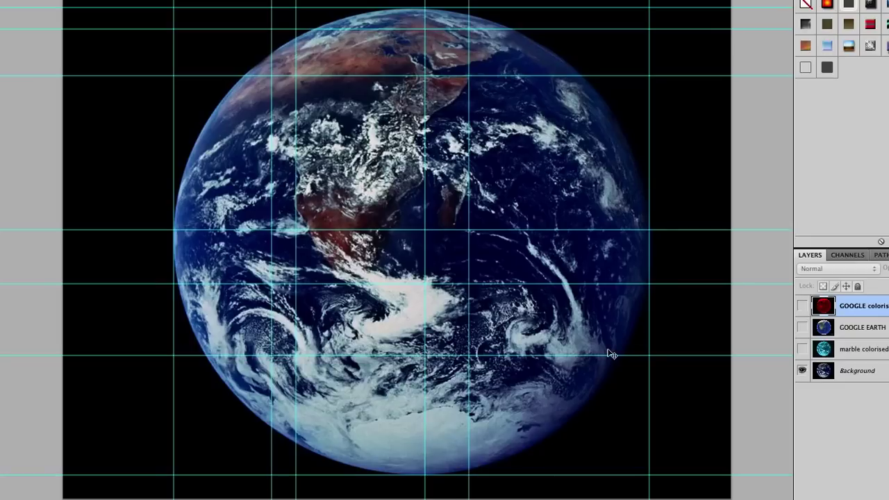
pyautogui.click(802, 328)
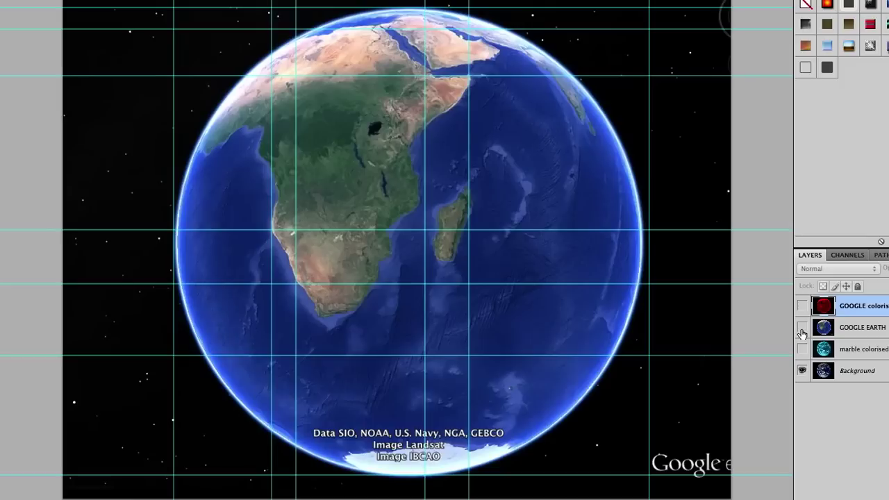
pyautogui.click(802, 328)
pyautogui.click(801, 332)
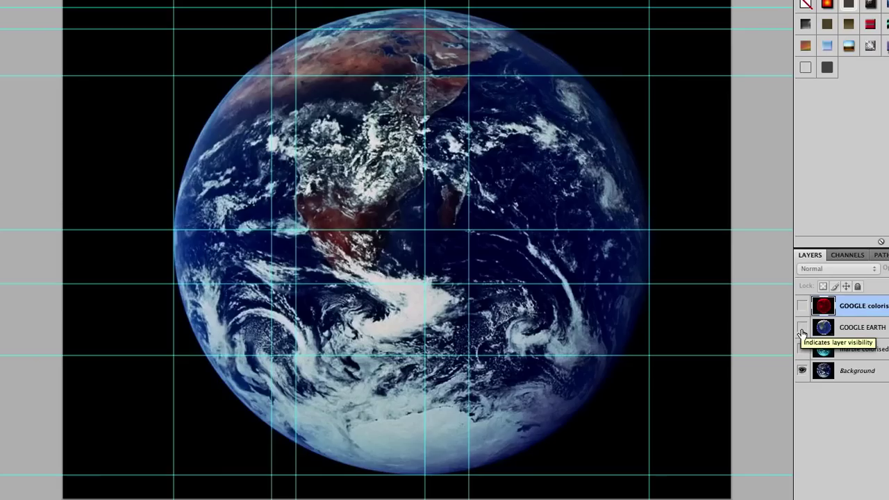
pyautogui.click(802, 329)
pyautogui.click(801, 329)
pyautogui.click(802, 329)
pyautogui.click(802, 329)
pyautogui.click(801, 329)
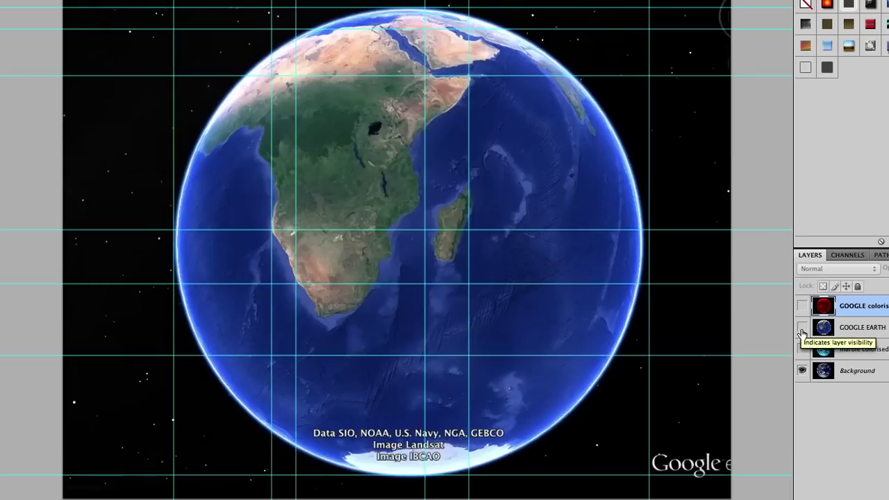
pyautogui.click(802, 329)
pyautogui.click(802, 329)
pyautogui.click(802, 329)
pyautogui.click(802, 329)
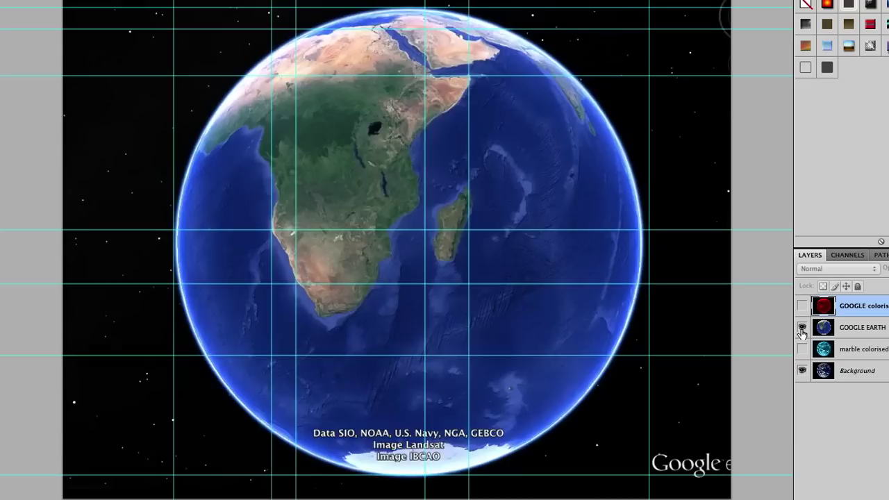
pyautogui.click(802, 330)
pyautogui.click(802, 329)
pyautogui.click(802, 329)
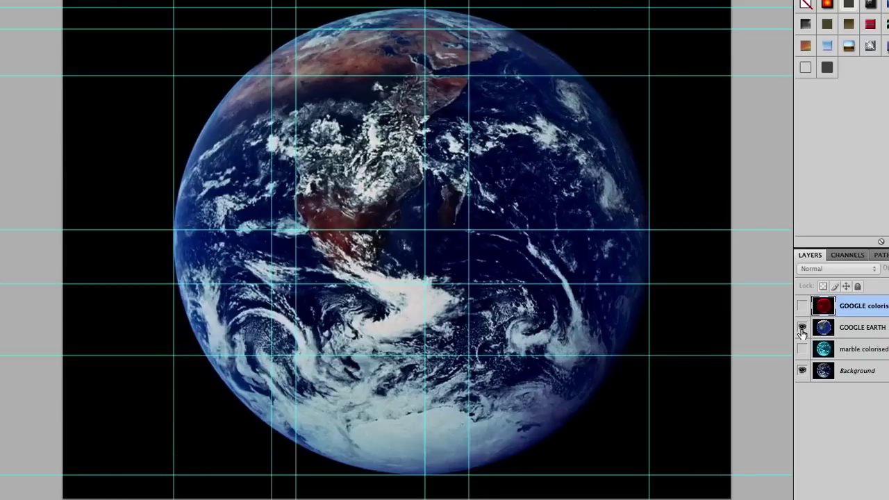
pyautogui.click(802, 329)
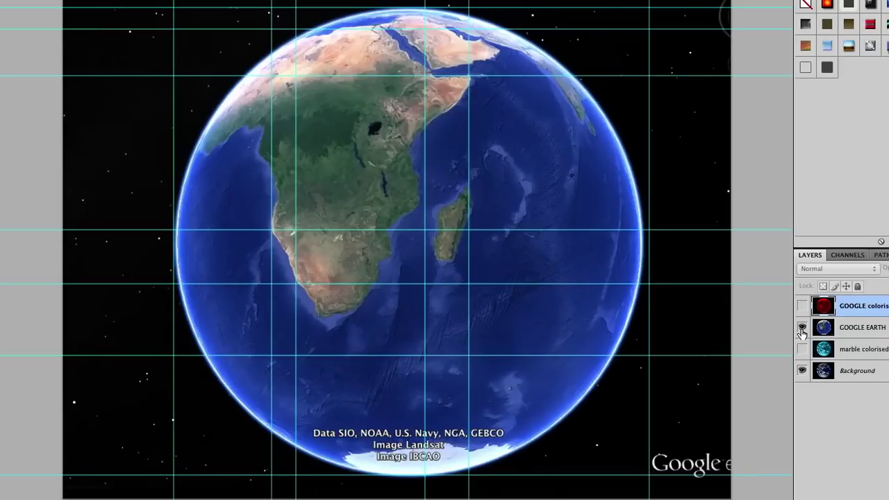
pyautogui.click(802, 329)
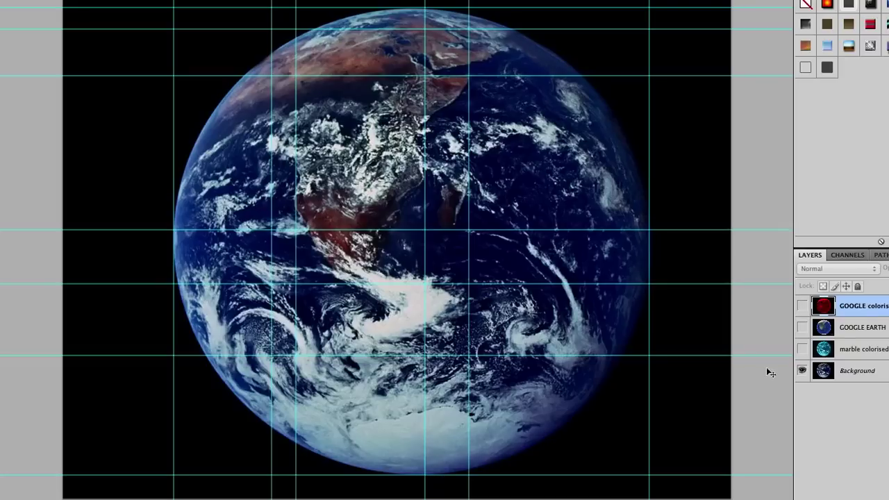
# Compare Africa's width and position between the guides by switching the GOOGLE EARTH layer on and off over the Blue Marble, leaving it hidden.
pyautogui.click(802, 327)
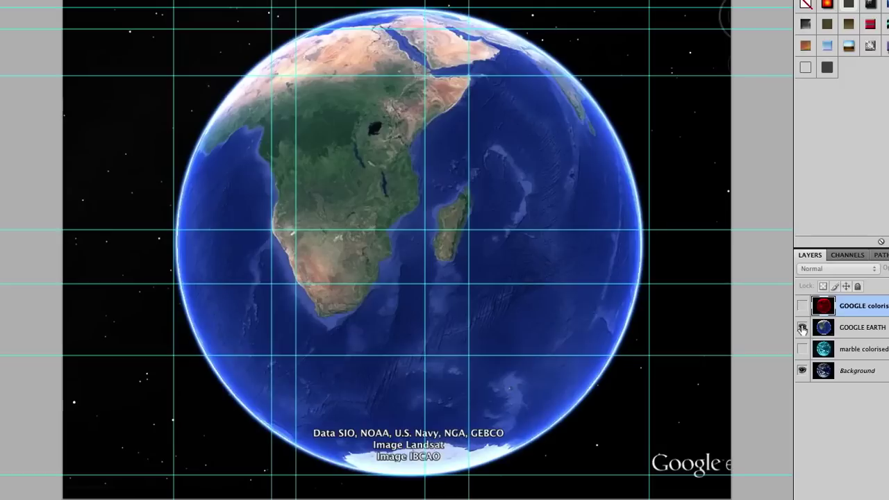
pyautogui.click(801, 327)
pyautogui.click(802, 327)
pyautogui.click(801, 327)
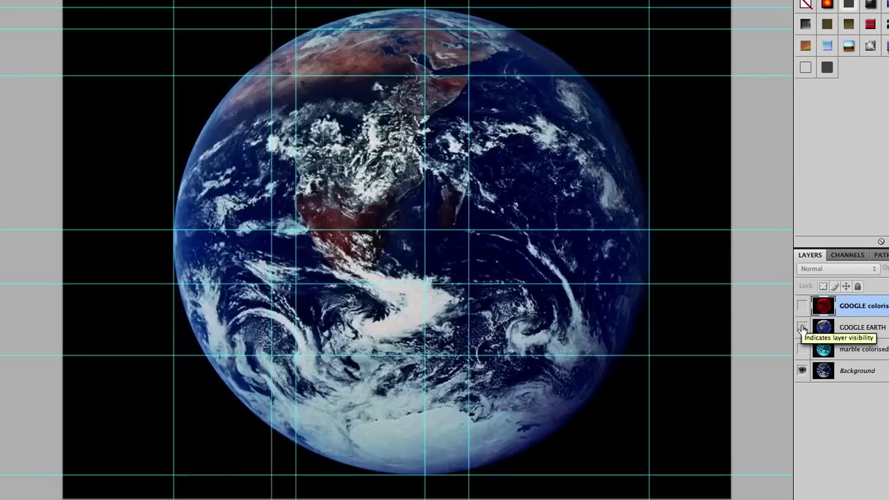
pyautogui.click(802, 327)
pyautogui.click(802, 327)
pyautogui.click(802, 327)
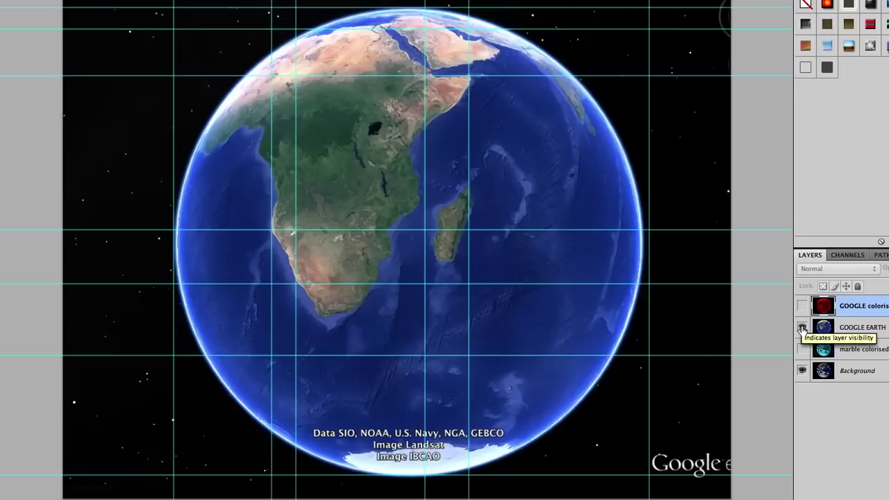
pyautogui.click(801, 327)
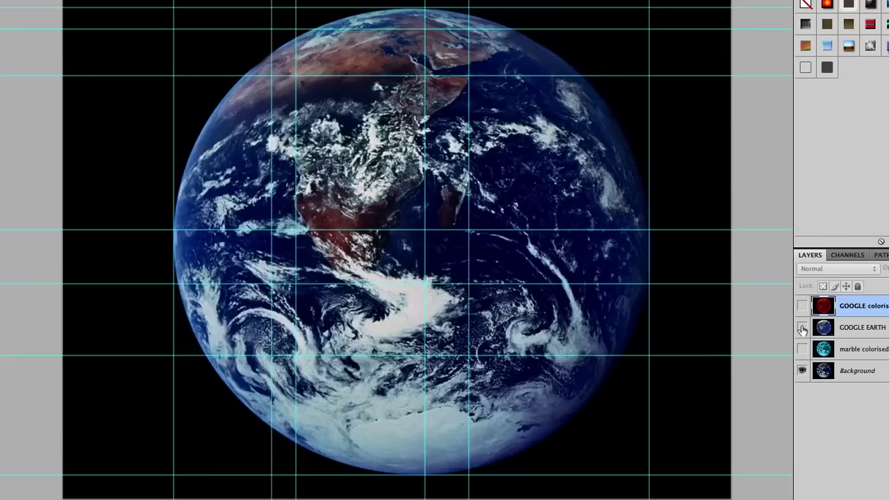
pyautogui.click(802, 327)
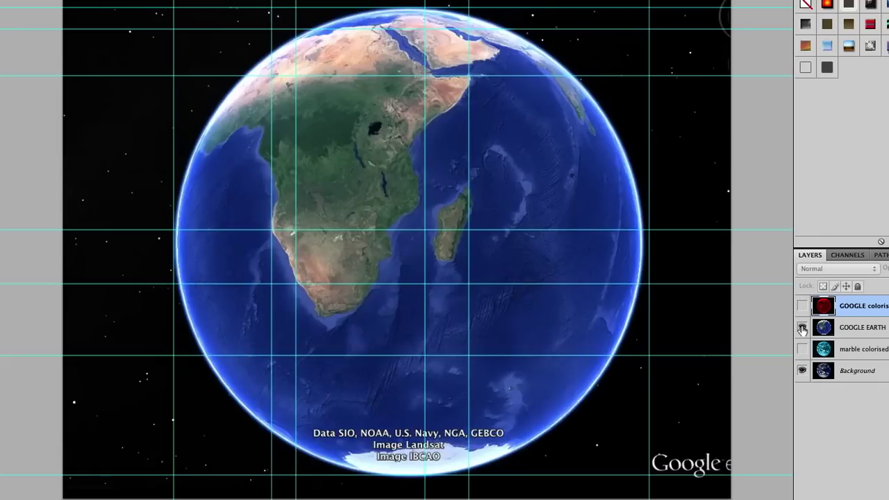
pyautogui.click(802, 327)
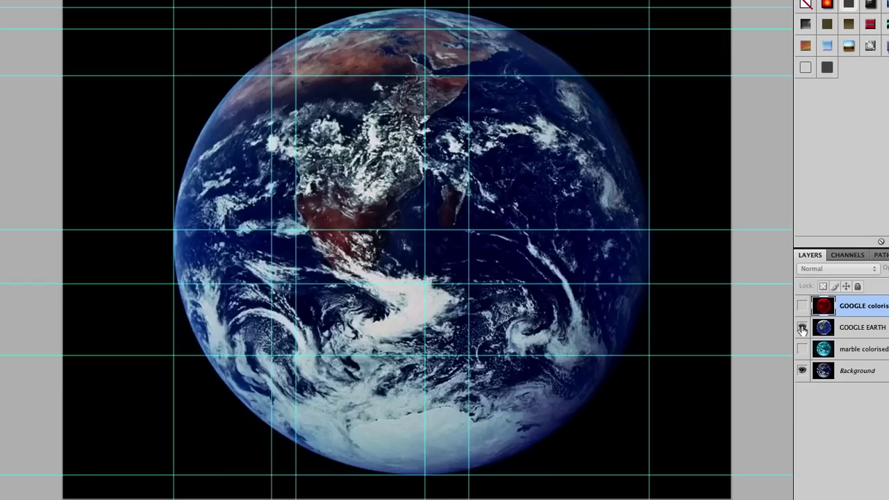
pyautogui.click(801, 327)
pyautogui.click(802, 327)
pyautogui.click(802, 327)
pyautogui.click(802, 327)
pyautogui.click(802, 327)
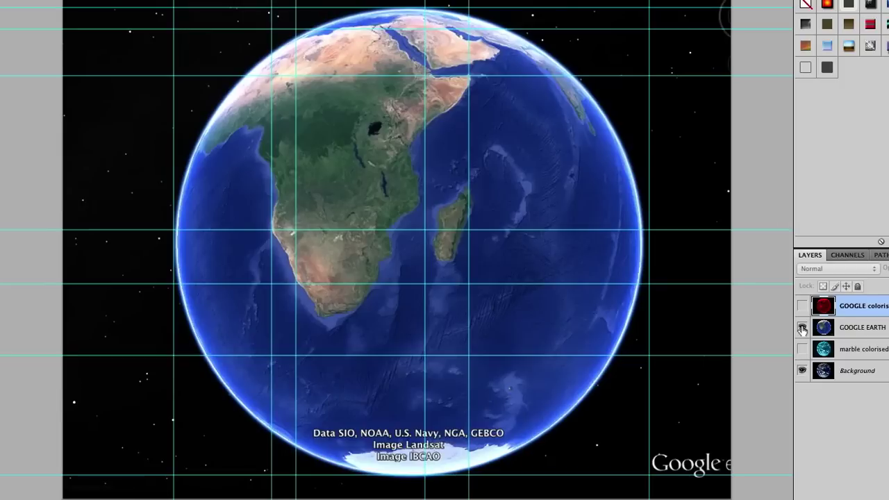
pyautogui.click(802, 327)
pyautogui.click(802, 327)
pyautogui.click(802, 327)
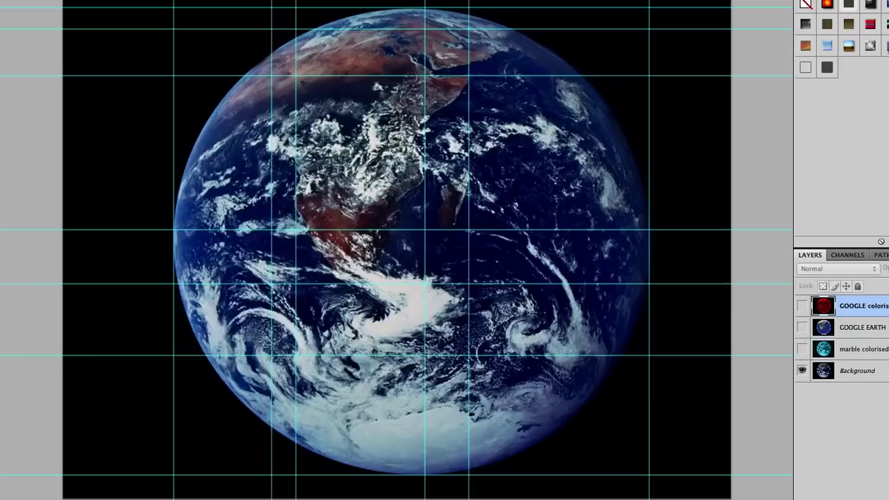
pyautogui.moveTo(353, 494)
pyautogui.rightClick(323, 492)
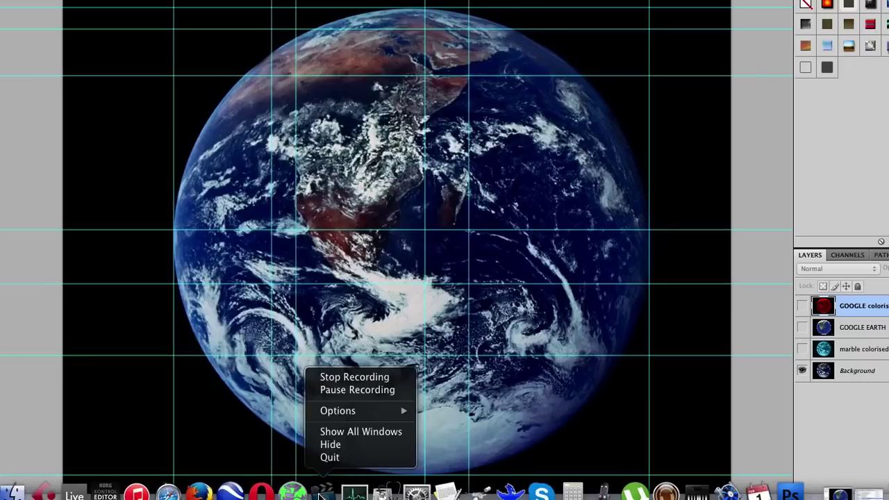